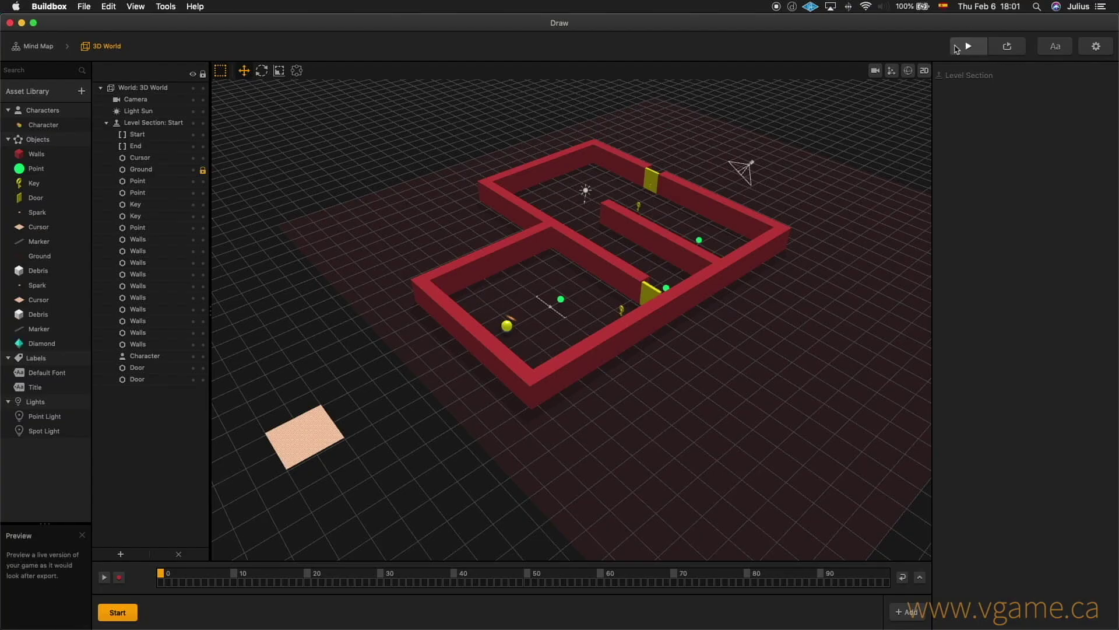
- Play the Draw game in the preview, collecting a green point before crashing the ball into a wall
drag(391, 132, 505, 72)
click(483, 436)
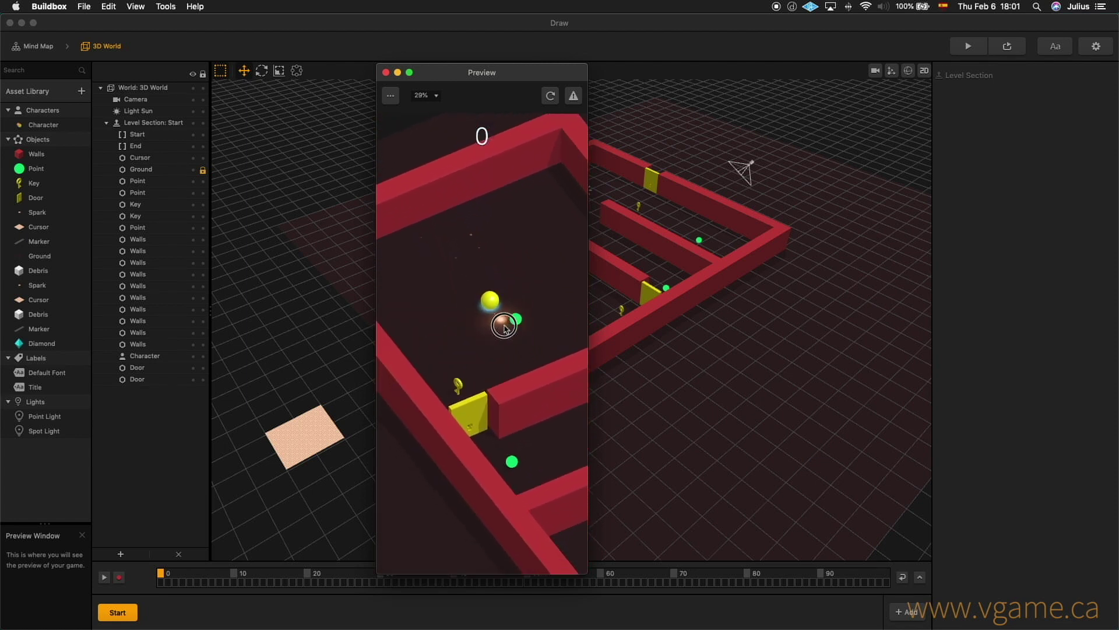
drag(505, 328, 504, 319)
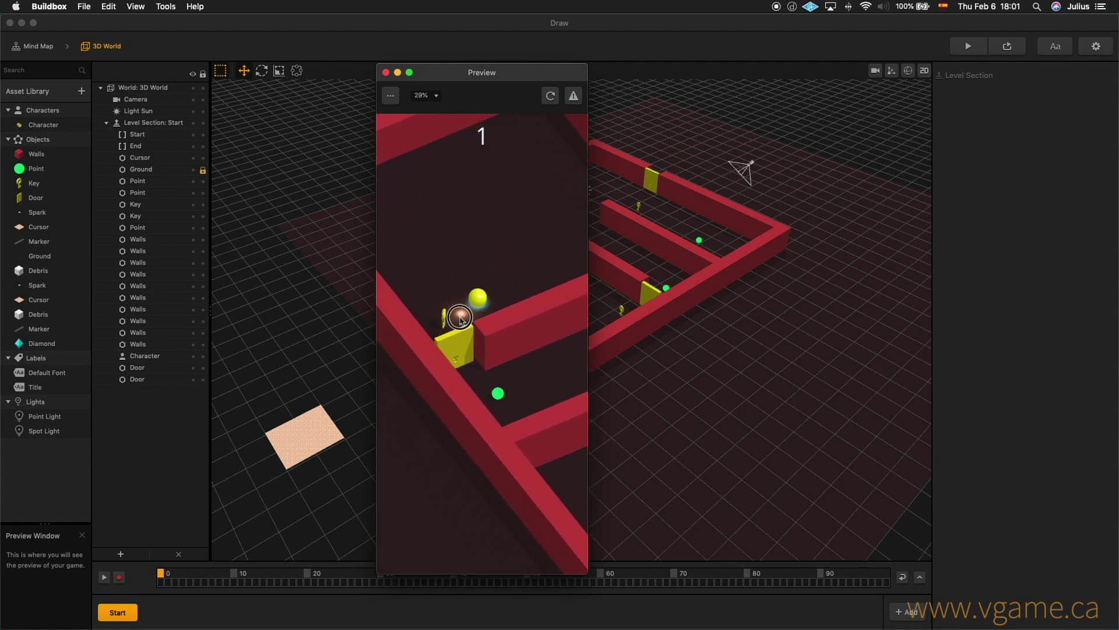
drag(500, 322, 509, 331)
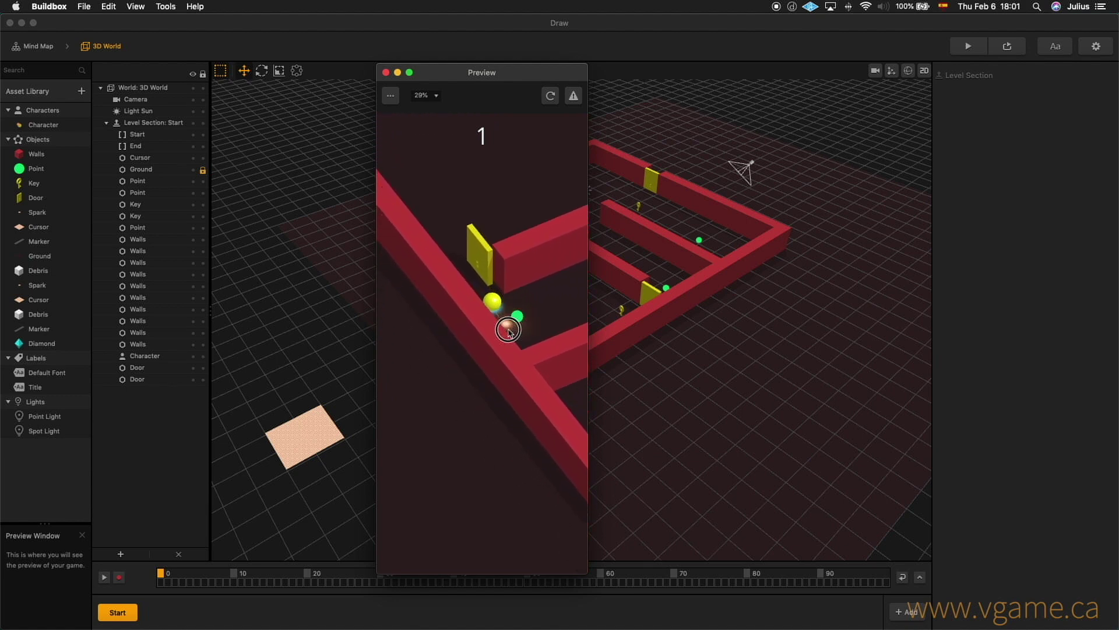
drag(493, 277, 508, 239)
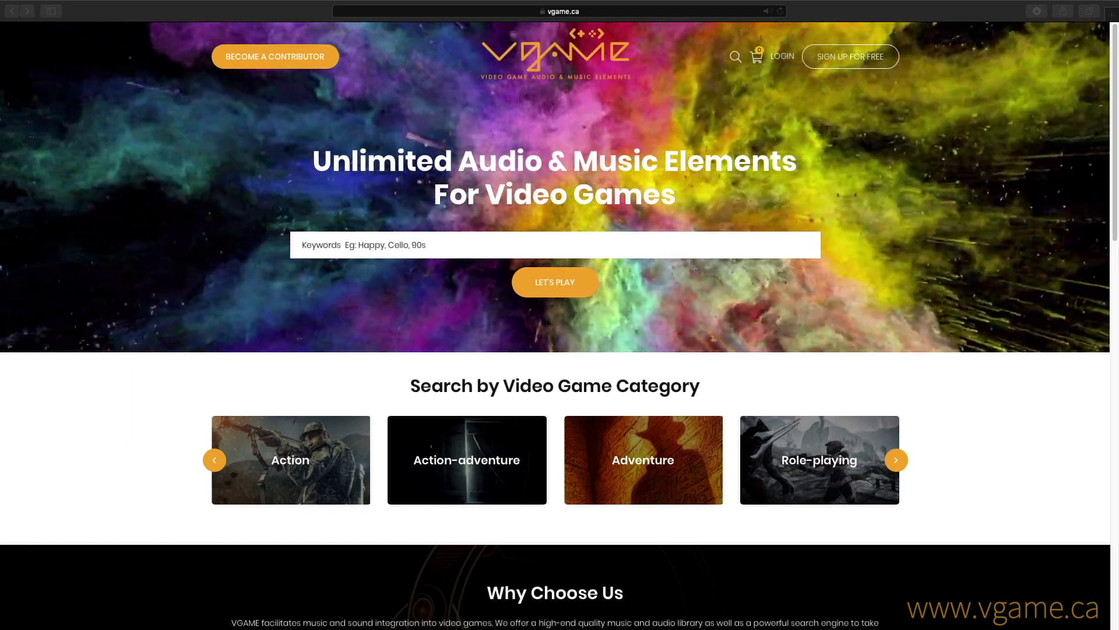
- Search VGAME music for 'playtime, silly, sneaky, quirky, orchestra, comical'
text(playtime, silly, sneaky, quirky, )
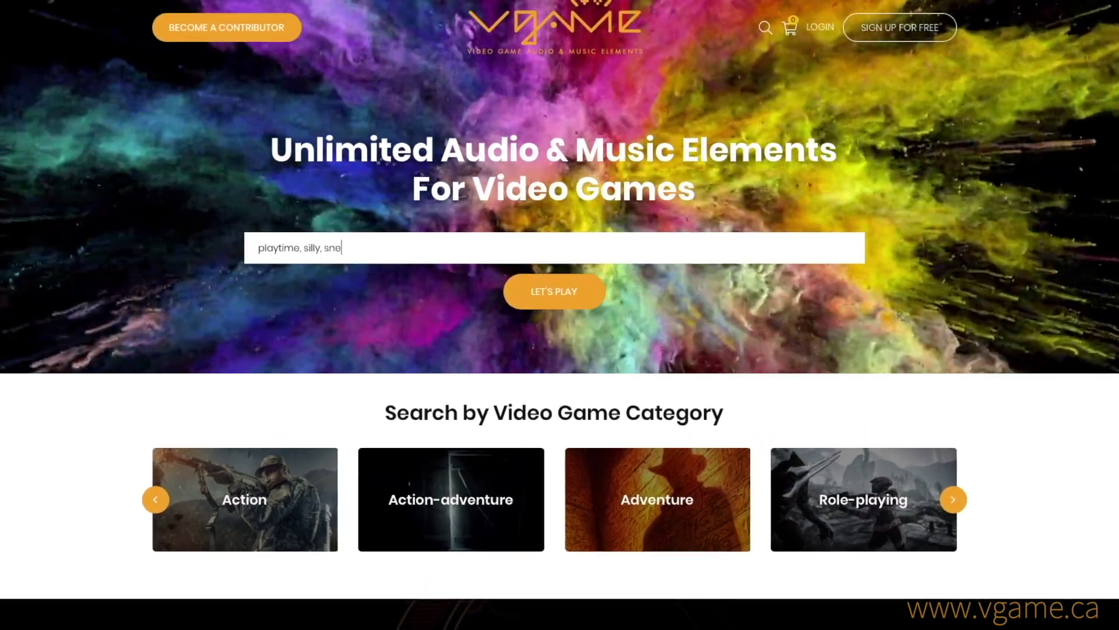
text(orchestra, comical)
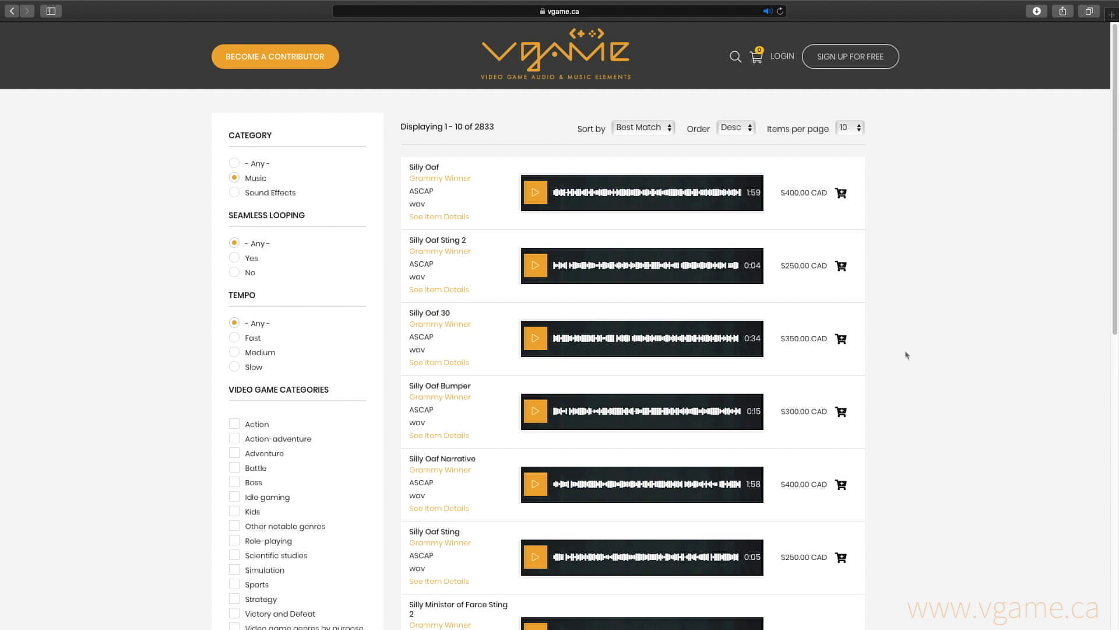
- Scroll down the filters to reach the Kids option under Video Game Categories
scroll(910, 393, down, 5)
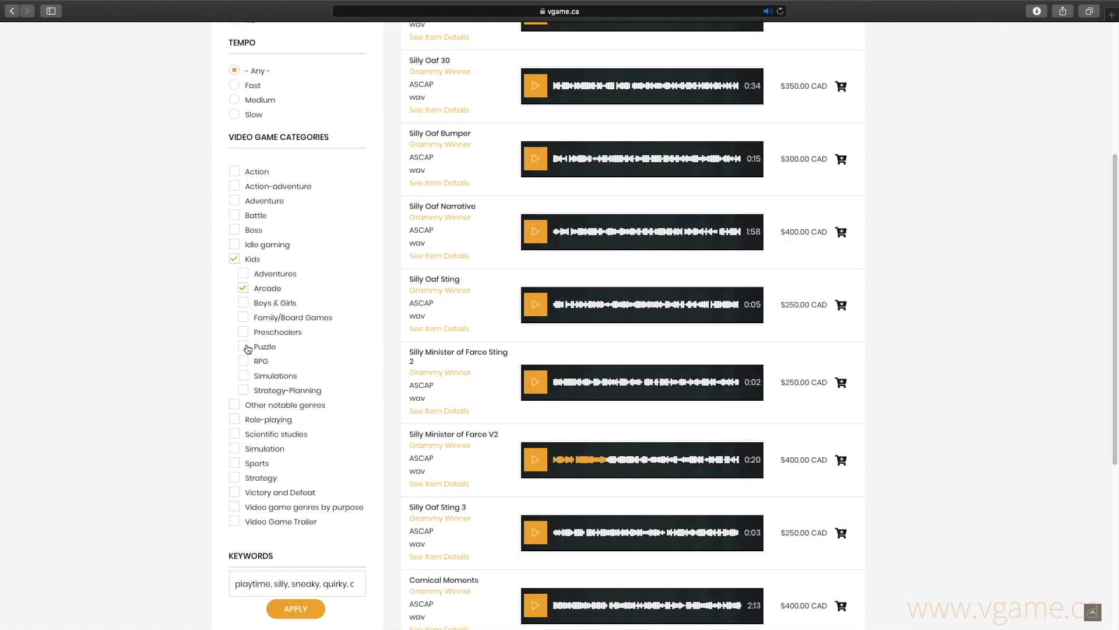
- Browse the filtered Kids results and play the Watch Carefully Now 30 track
scroll(197, 304, up, 4)
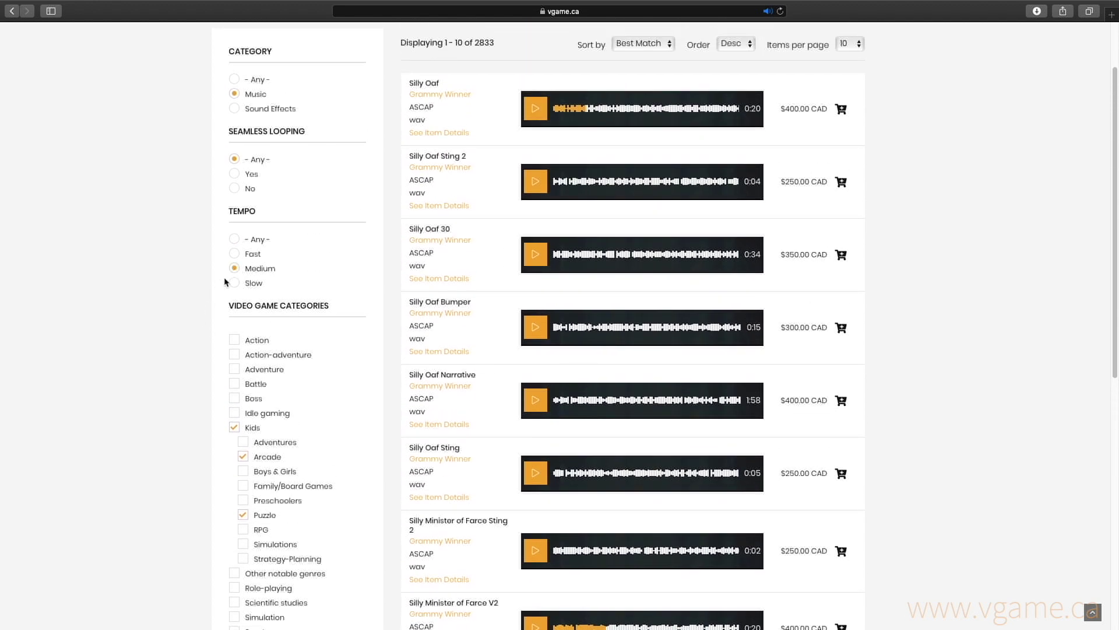
scroll(174, 366, down, 3)
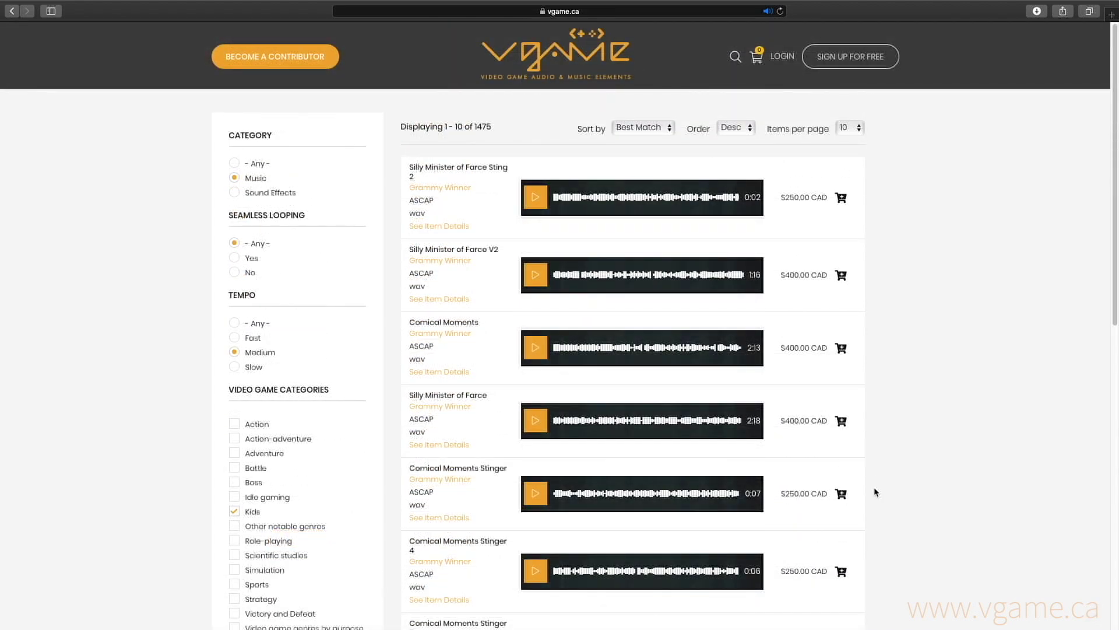
scroll(875, 493, down, 6)
scroll(861, 521, down, 3)
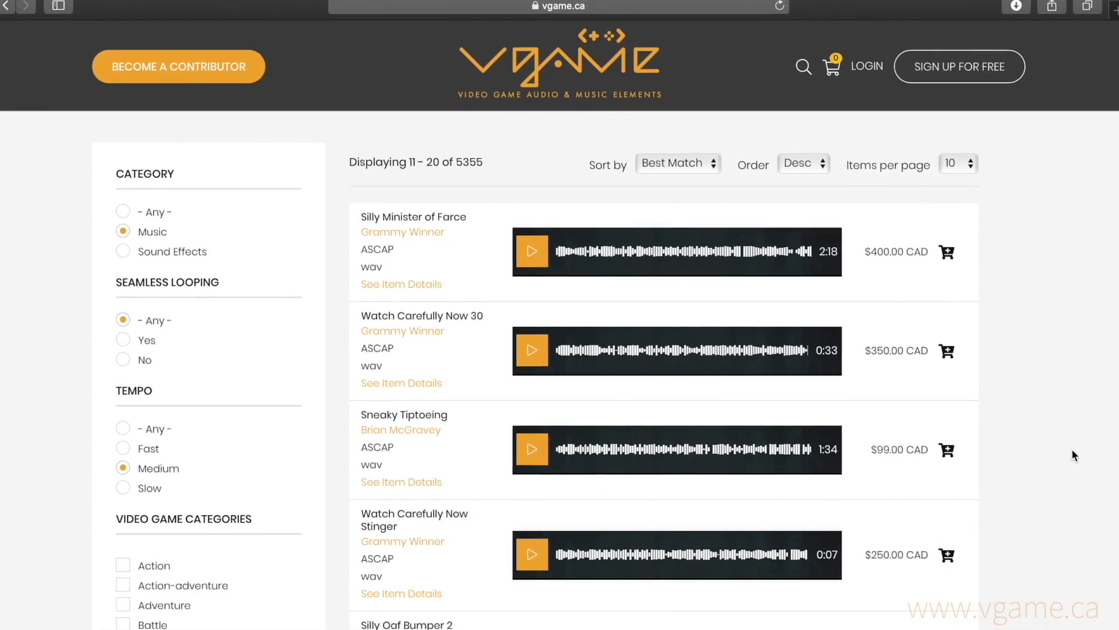
click(536, 356)
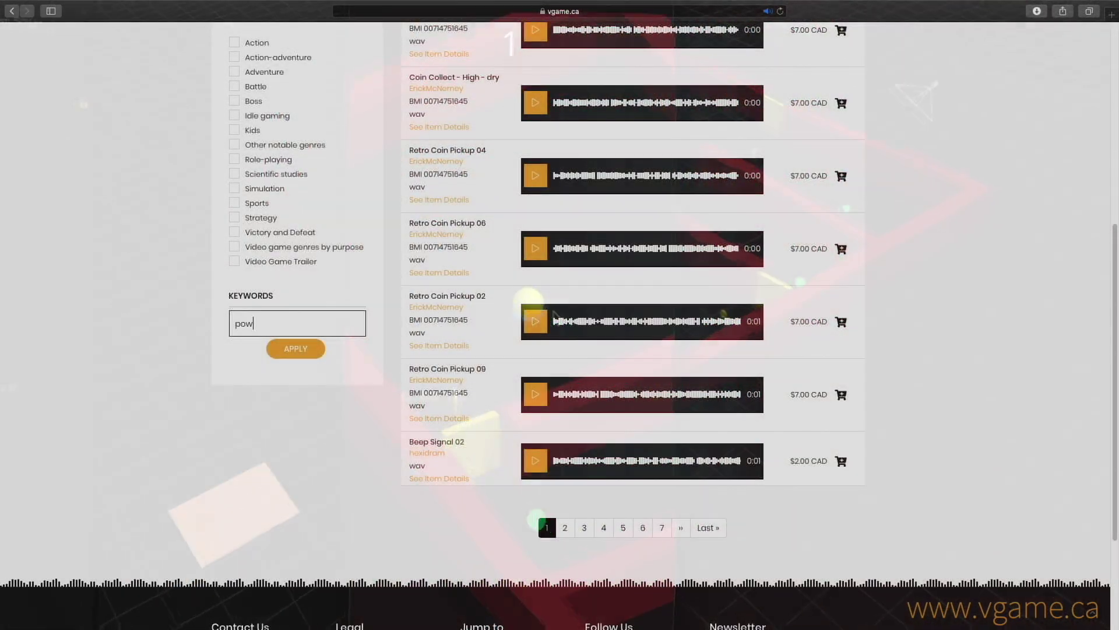
- Finish entering the 'power up' keywords for the sound-effects search
text(er)
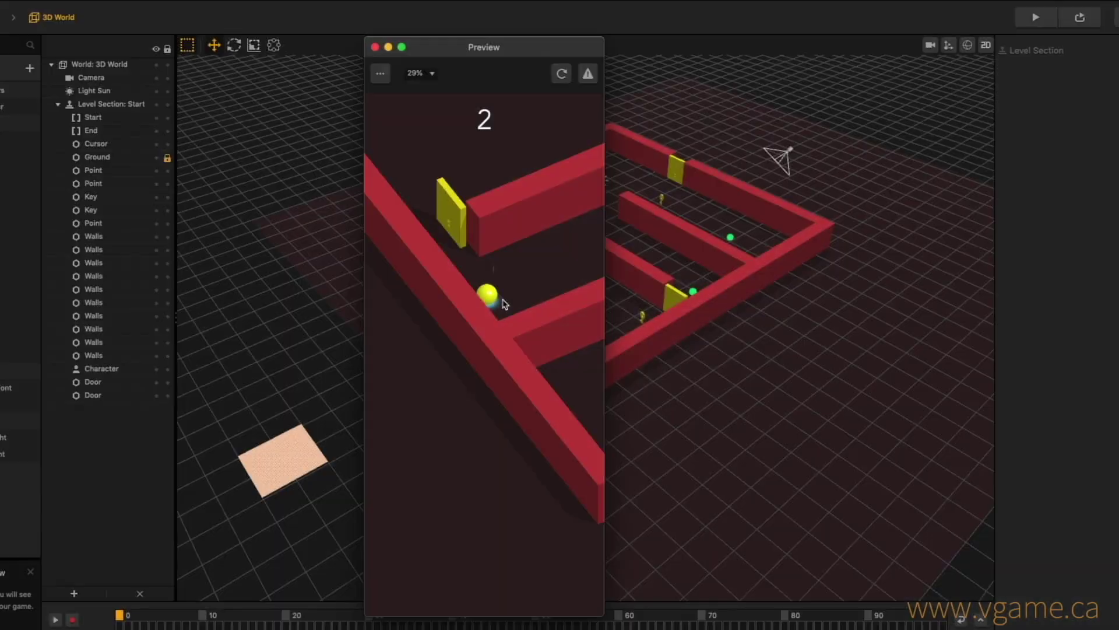
- End the preview run by crashing the ball, then Quick Look Watch Carefully Loop 2
click(496, 253)
click(508, 248)
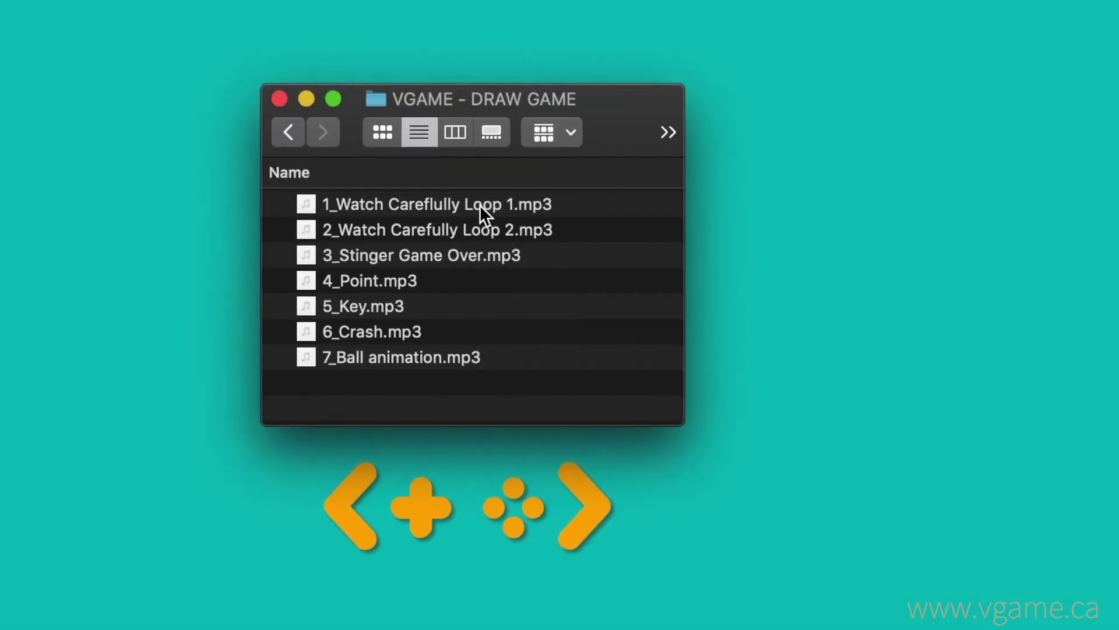
click(480, 205)
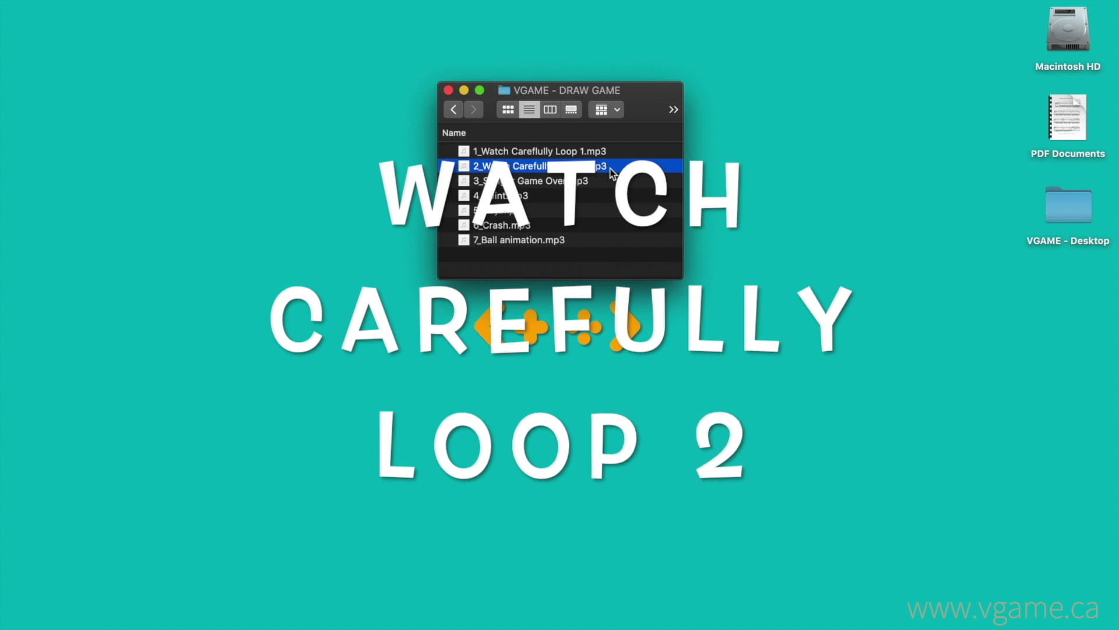
key(space)
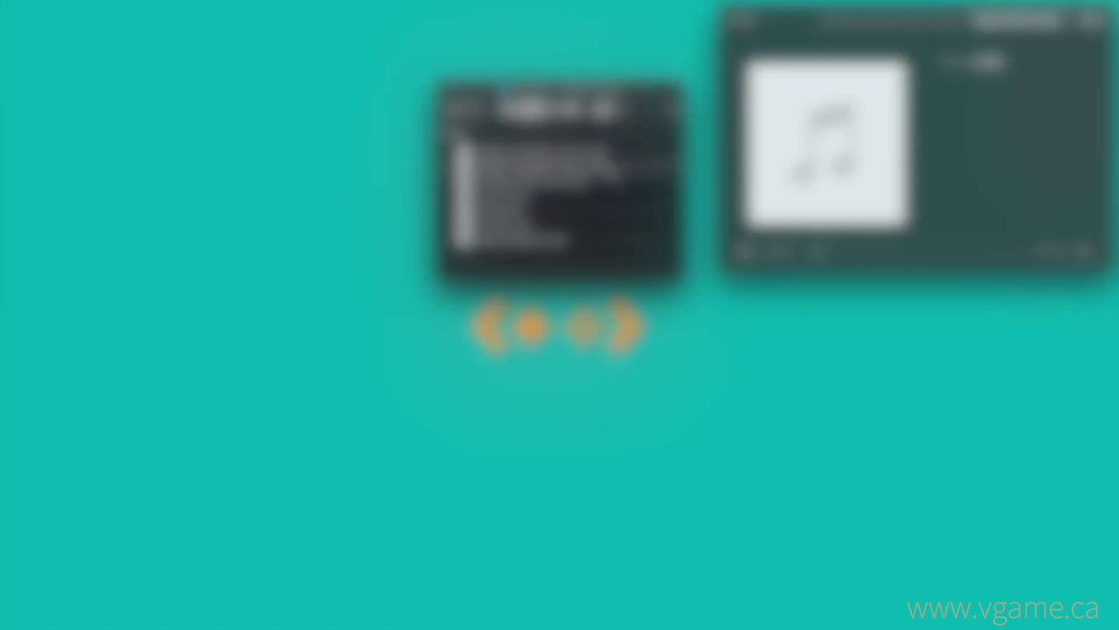
- Preview the Stinger Game Over track and the Key sound, then select the Crash sound
click(612, 181)
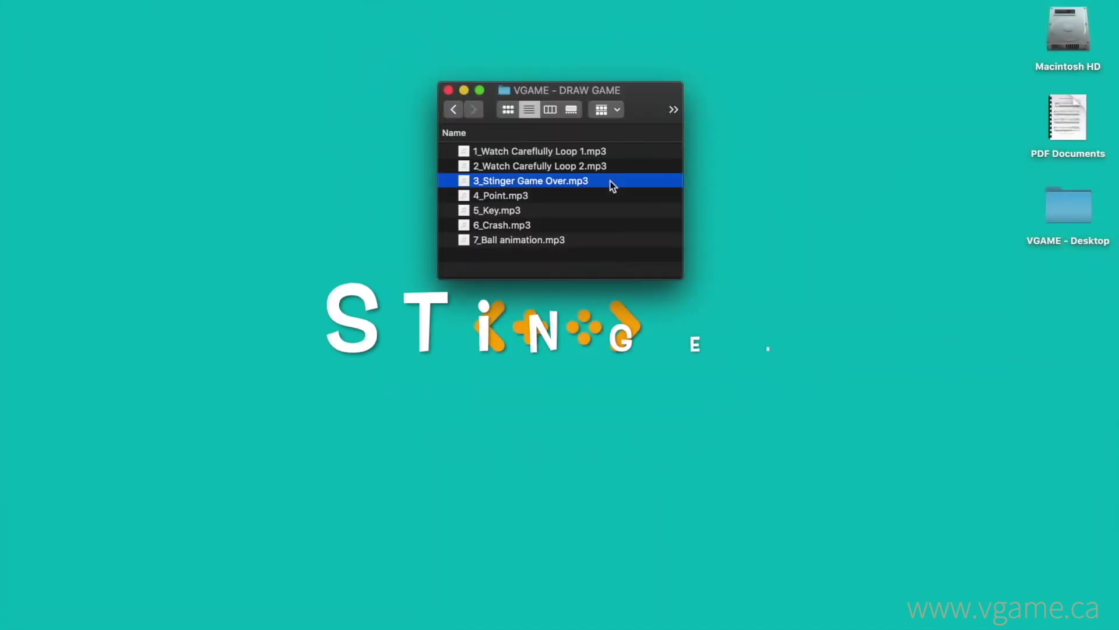
key(space)
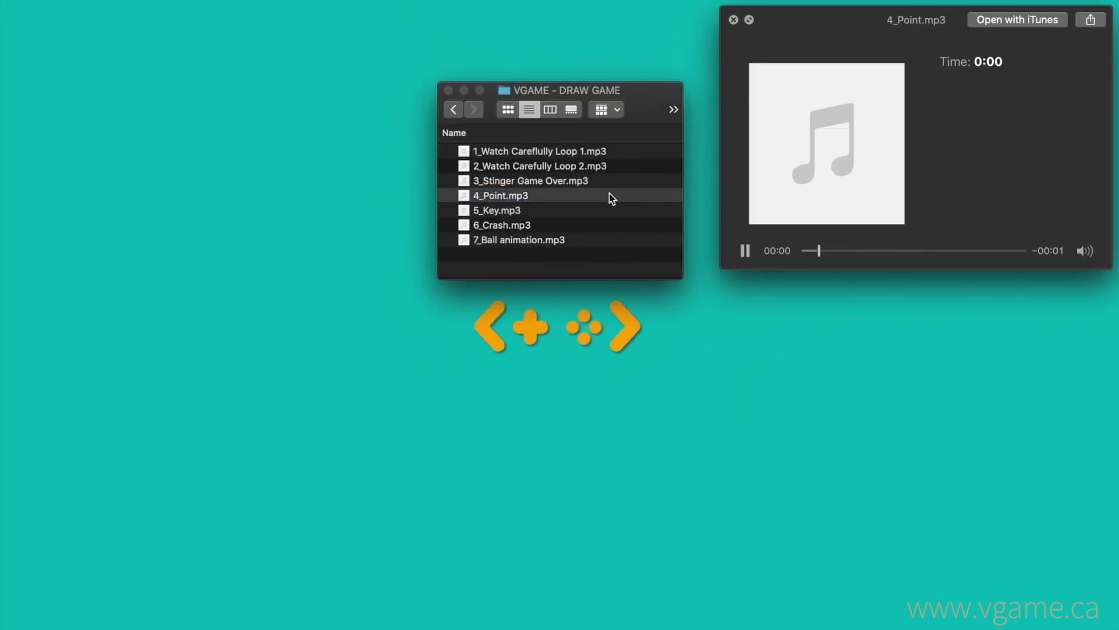
click(638, 214)
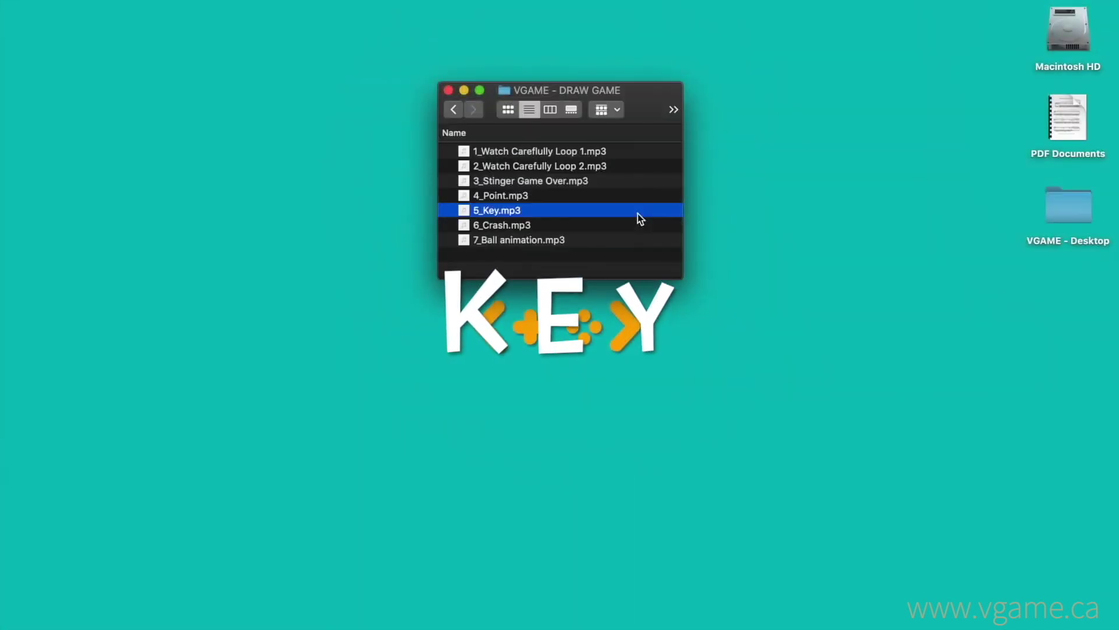
key(space)
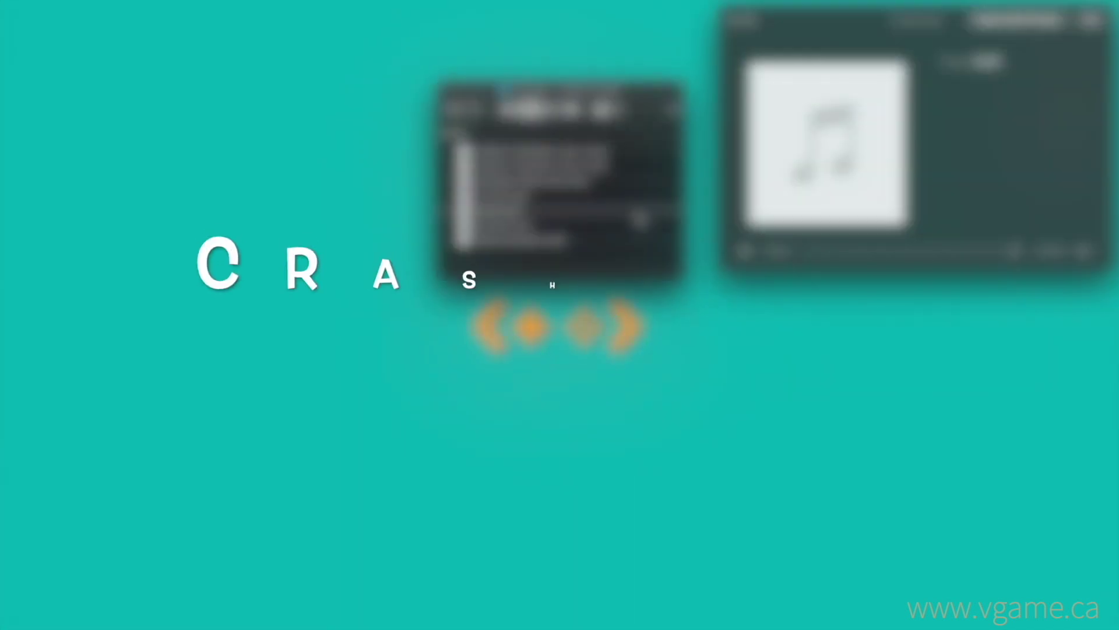
click(638, 227)
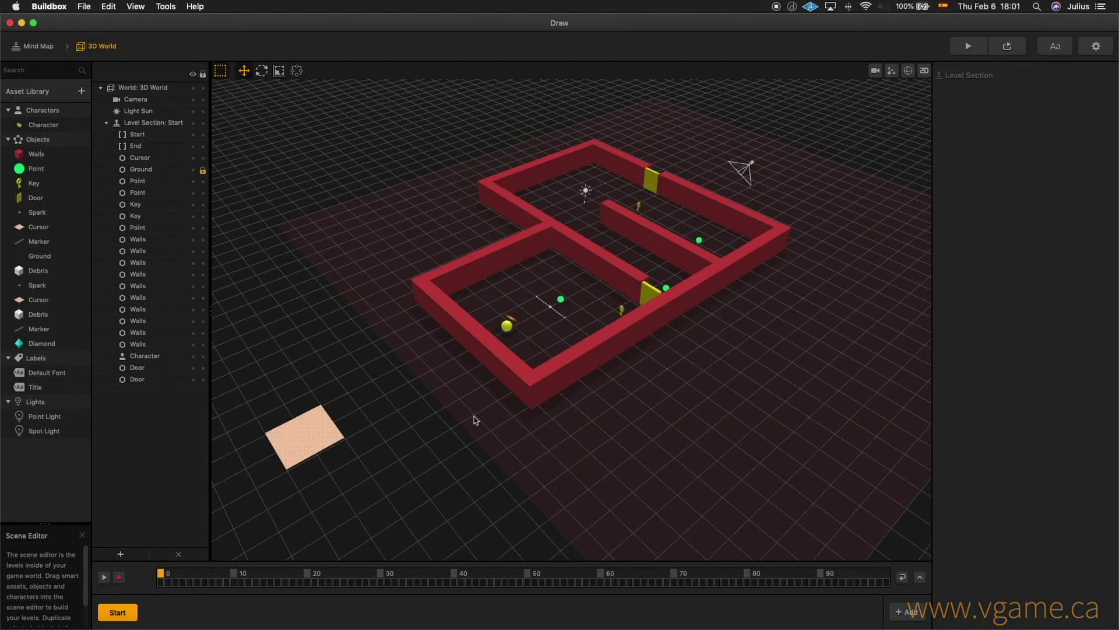
- Assign 2_Watch Carefully Loop 2.mp3 as the Game UI screen's music
click(47, 46)
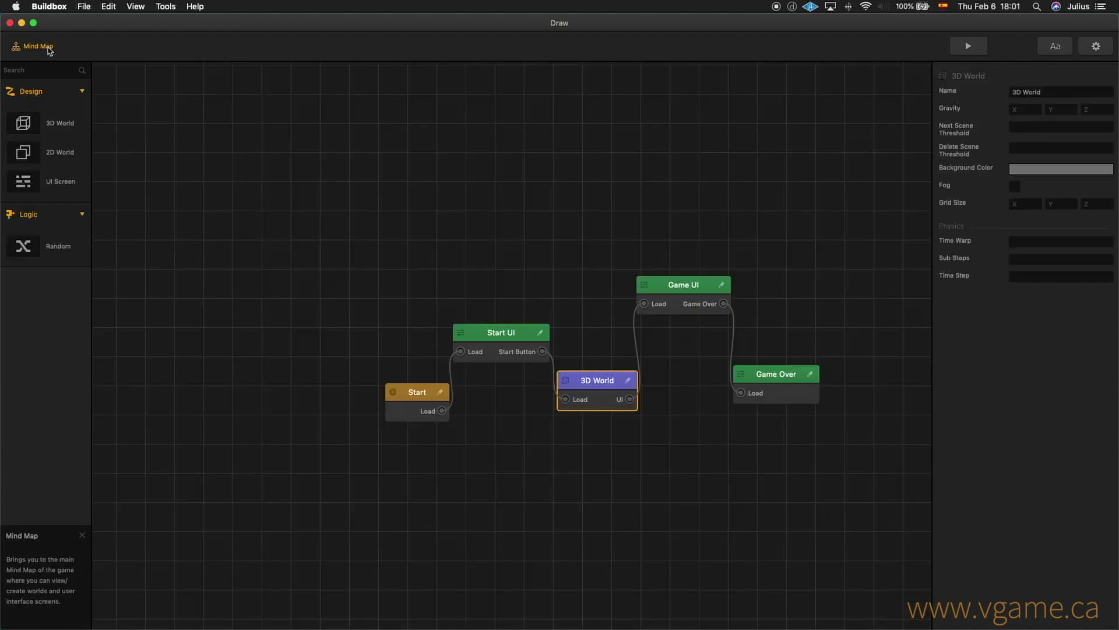
click(500, 333)
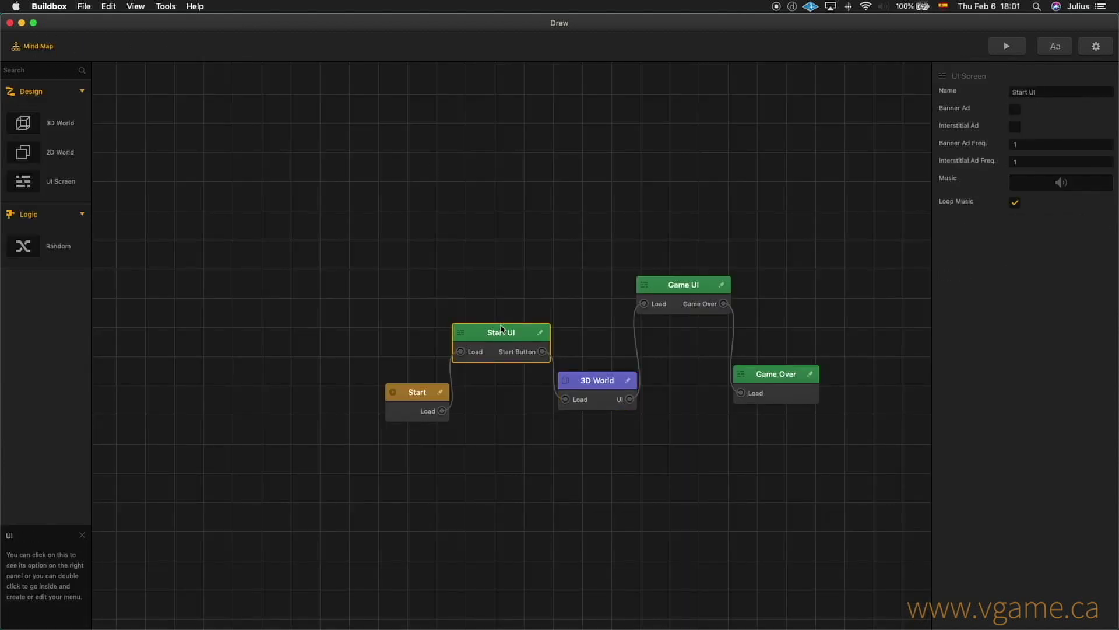
key(ctrl+Up)
click(886, 162)
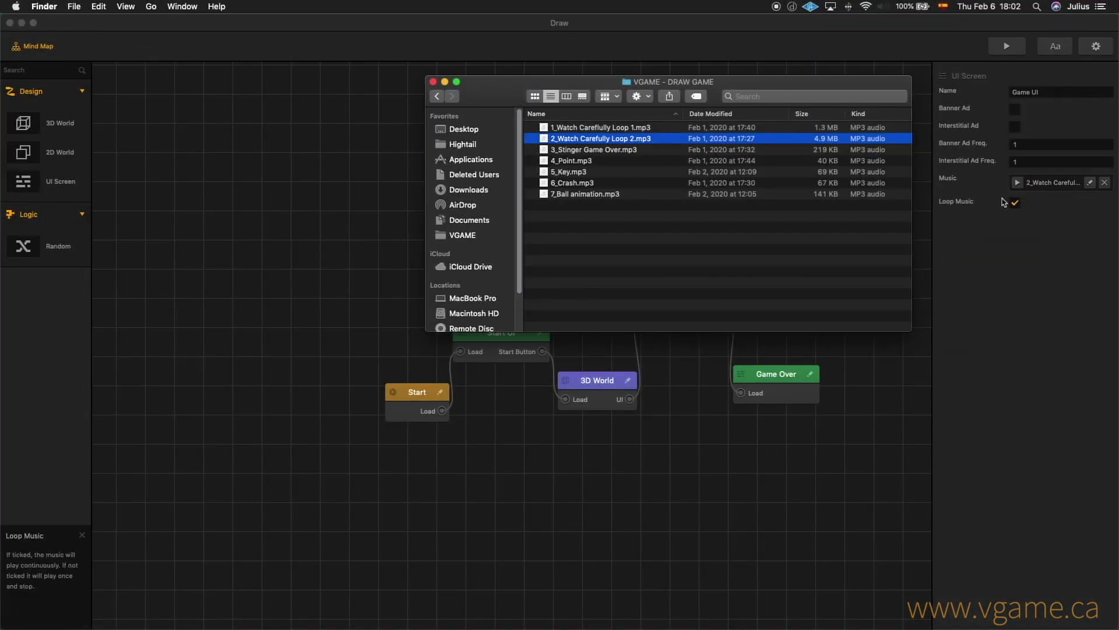
click(762, 345)
- Give the Game Over screen the 3_Stinger Game Over.mp3 track without looping
click(770, 374)
key(F3)
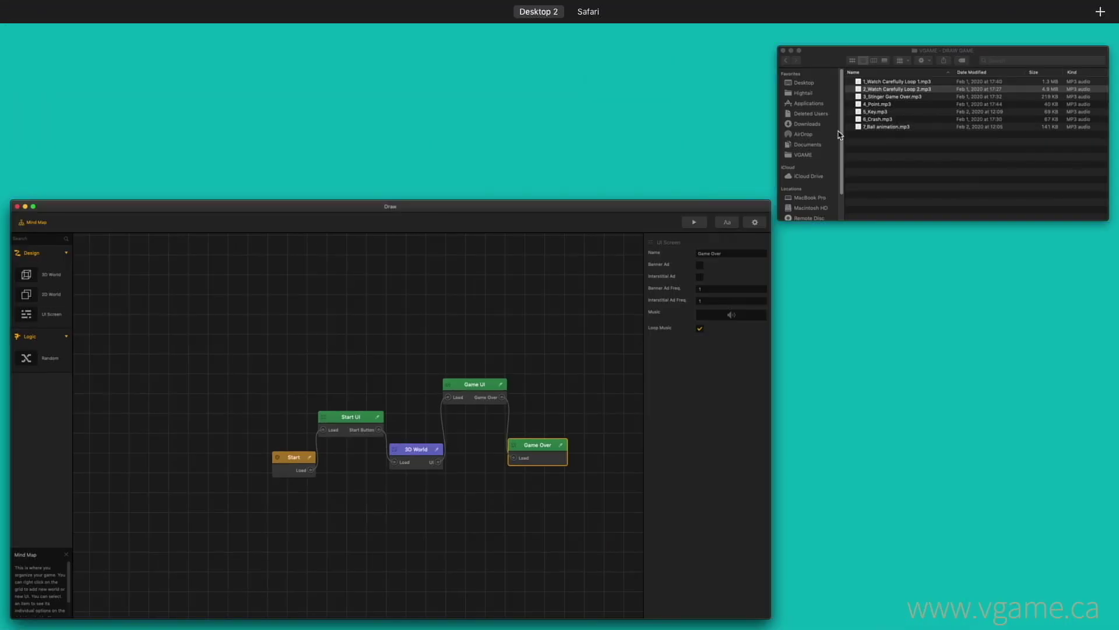
click(707, 175)
click(611, 153)
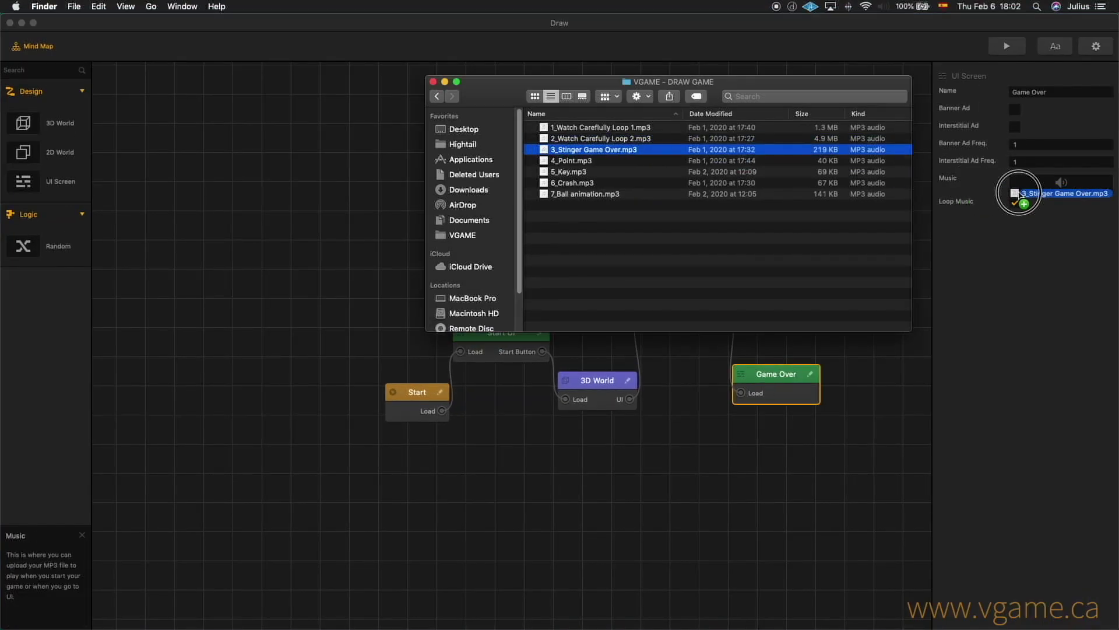
click(1011, 223)
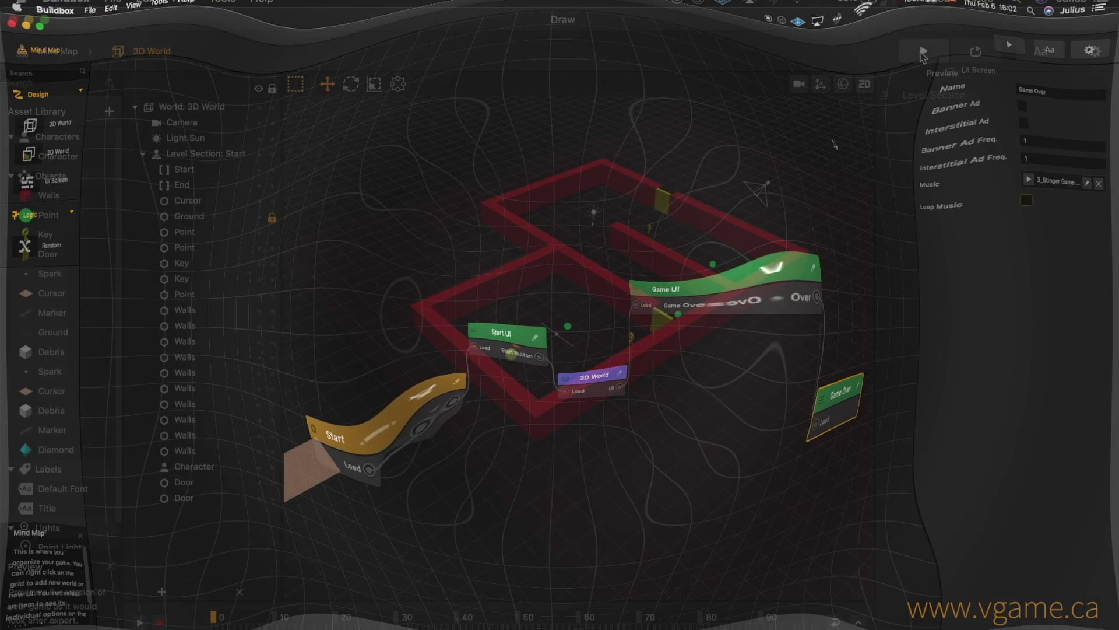
- Preview the game, steering the ball to collect two points toward the yellow door
click(920, 49)
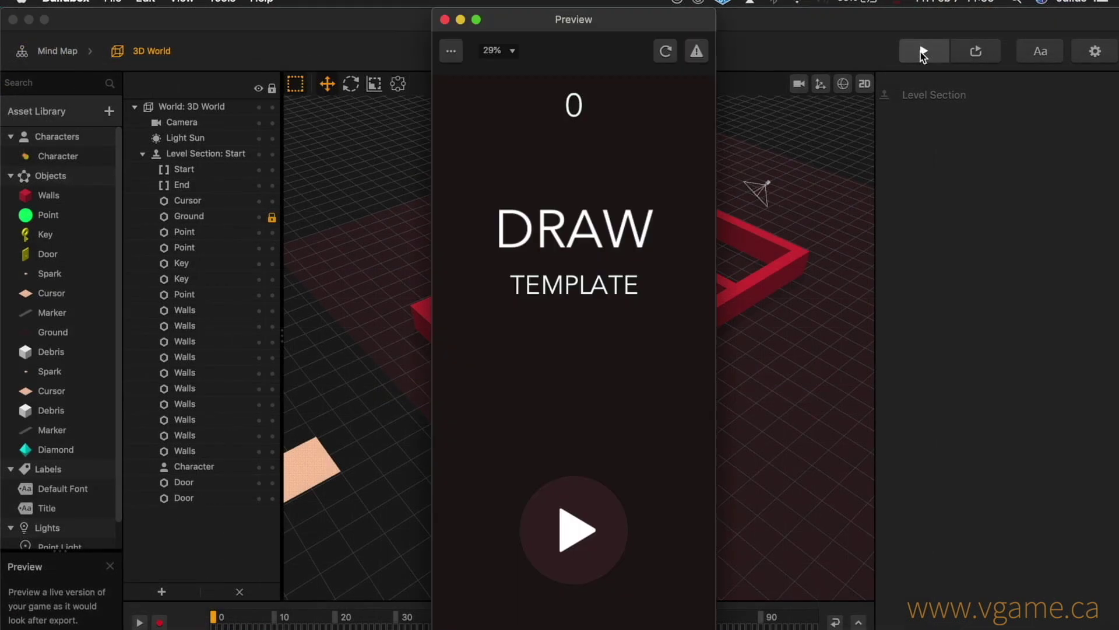
click(566, 529)
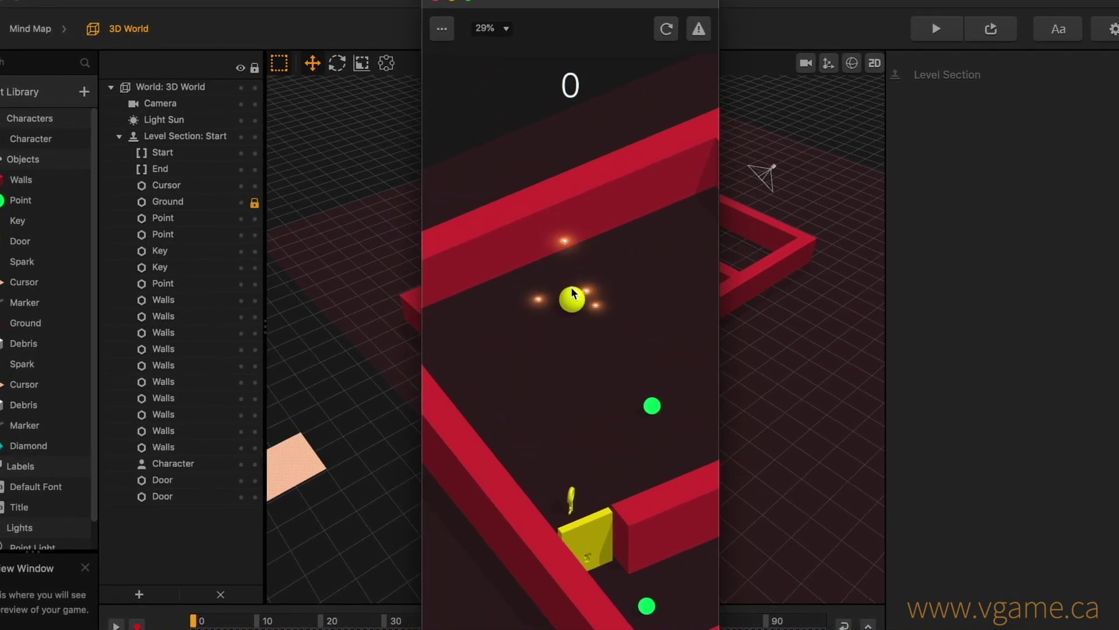
drag(575, 297, 608, 377)
mouse_move(527, 325)
mouse_down()
mouse_move(544, 315)
mouse_move(507, 350)
mouse_move(602, 322)
mouse_move(592, 312)
mouse_move(593, 335)
mouse_move(586, 290)
mouse_move(635, 265)
mouse_move(665, 320)
mouse_move(652, 358)
mouse_up()
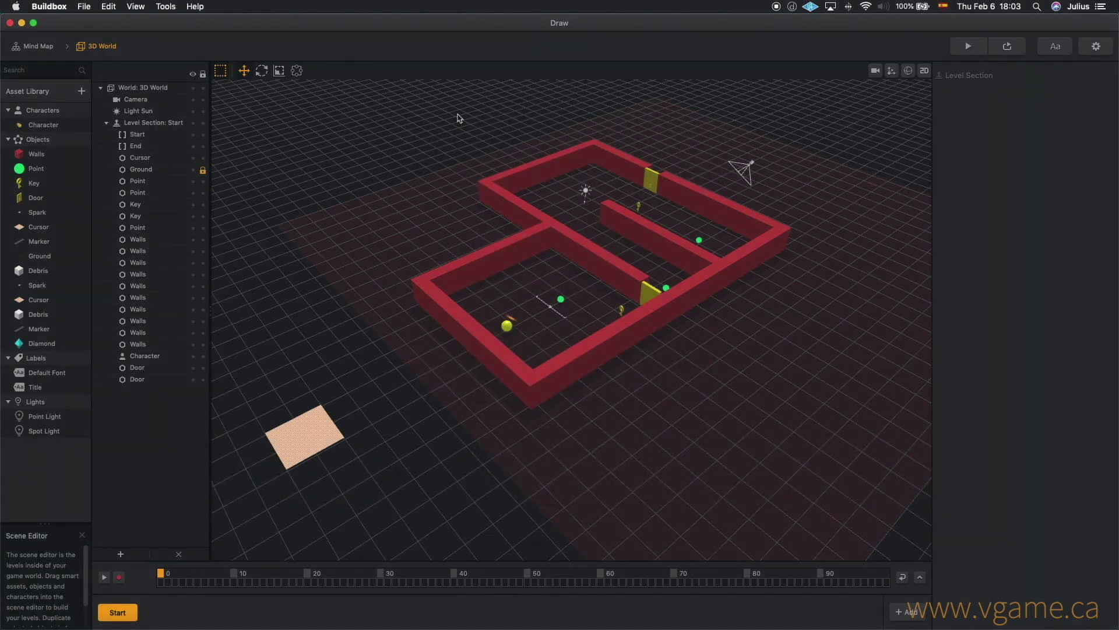
- Add a Sound node to the Point object's logic and load 4_Point.mp3 into it
double_click(32, 168)
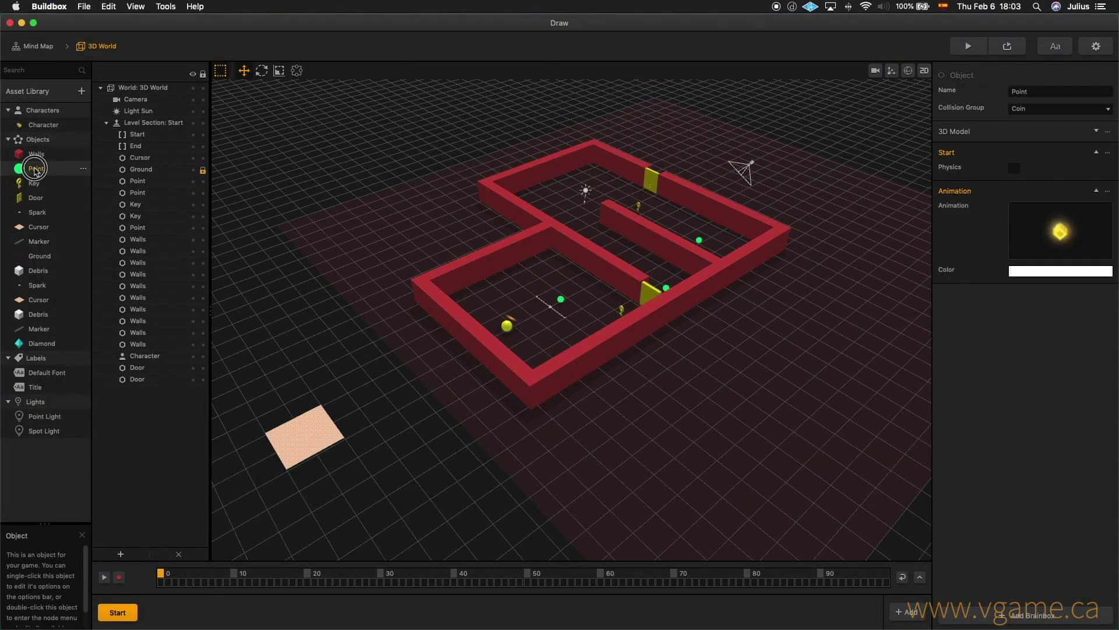
click(82, 97)
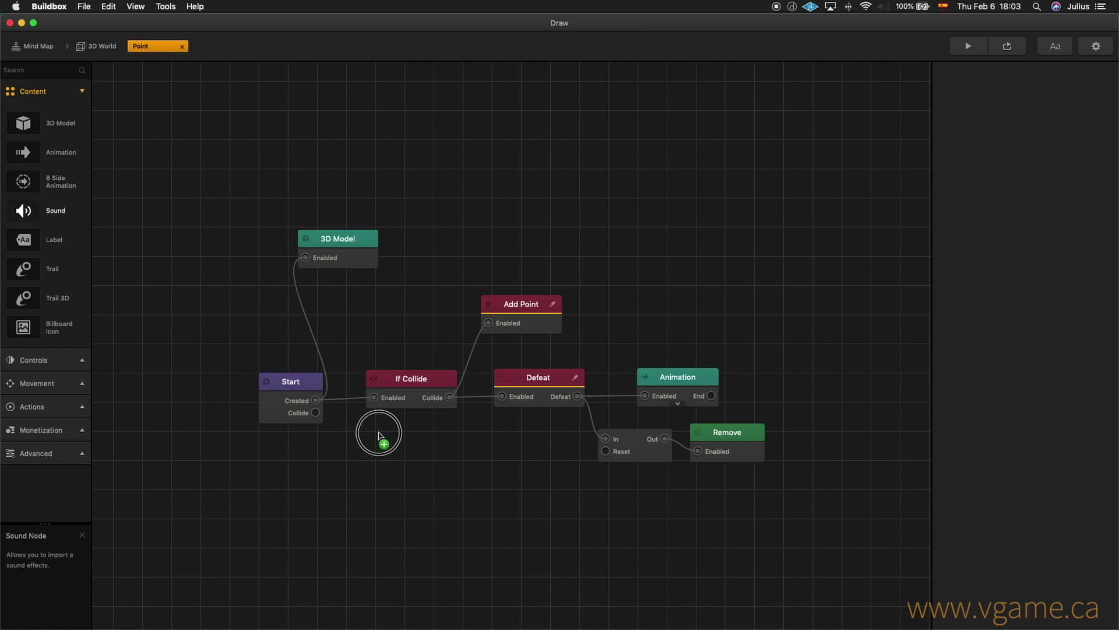
drag(427, 436, 439, 445)
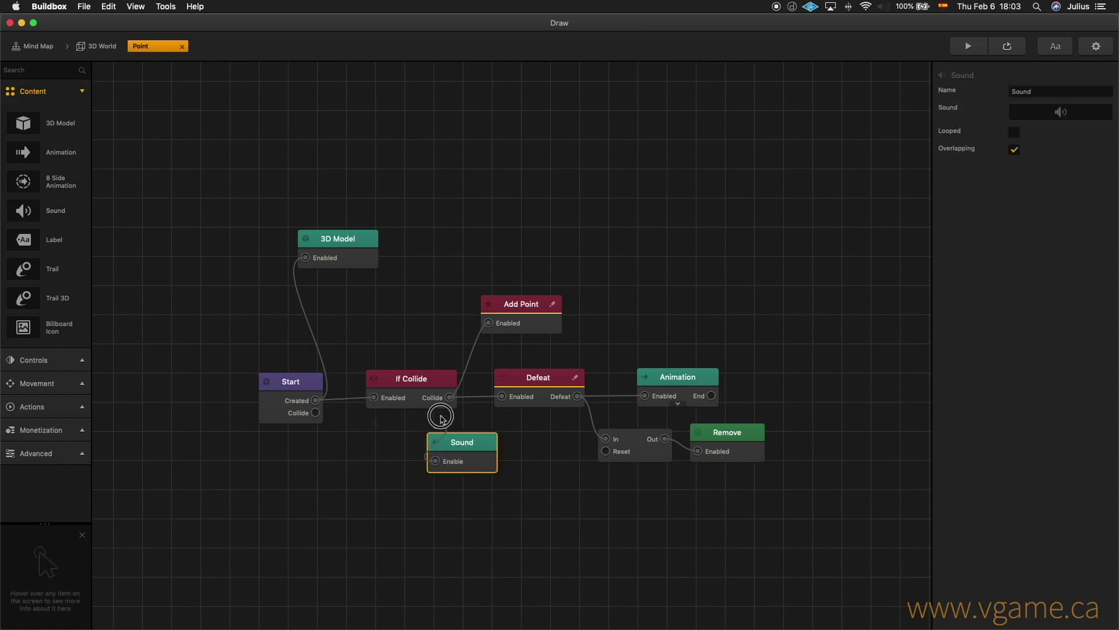
key(super+Tab)
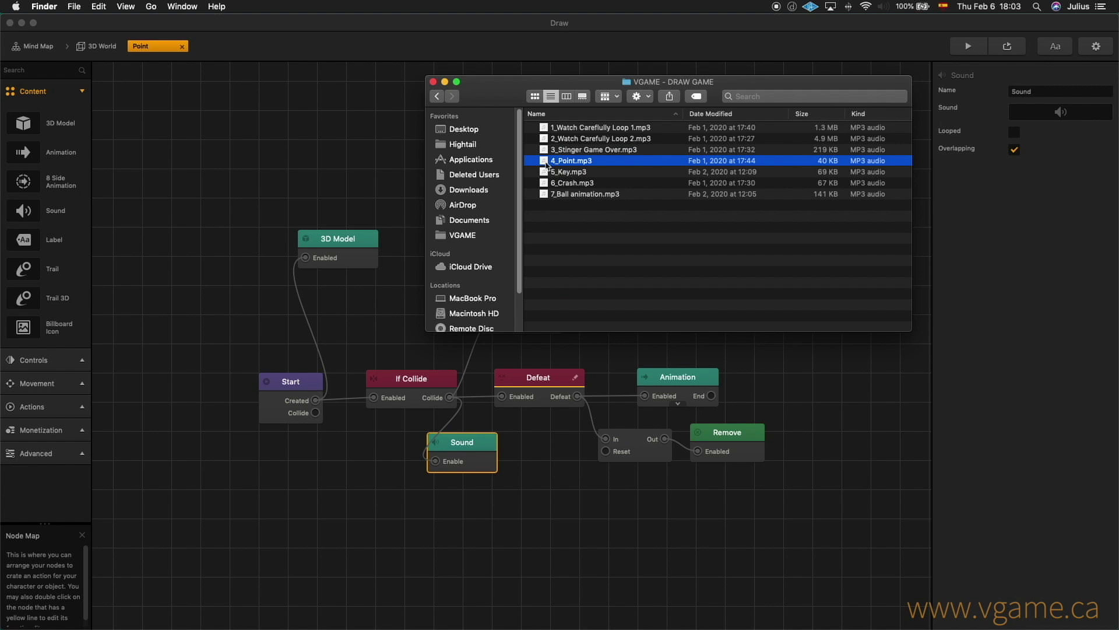
drag(978, 142, 1030, 115)
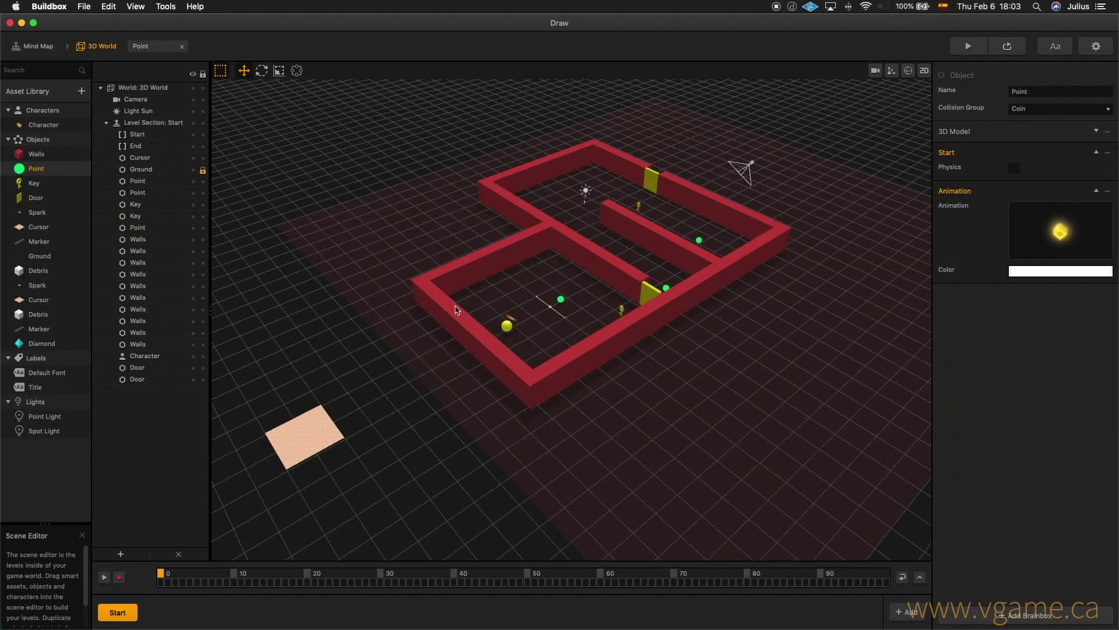
click(43, 185)
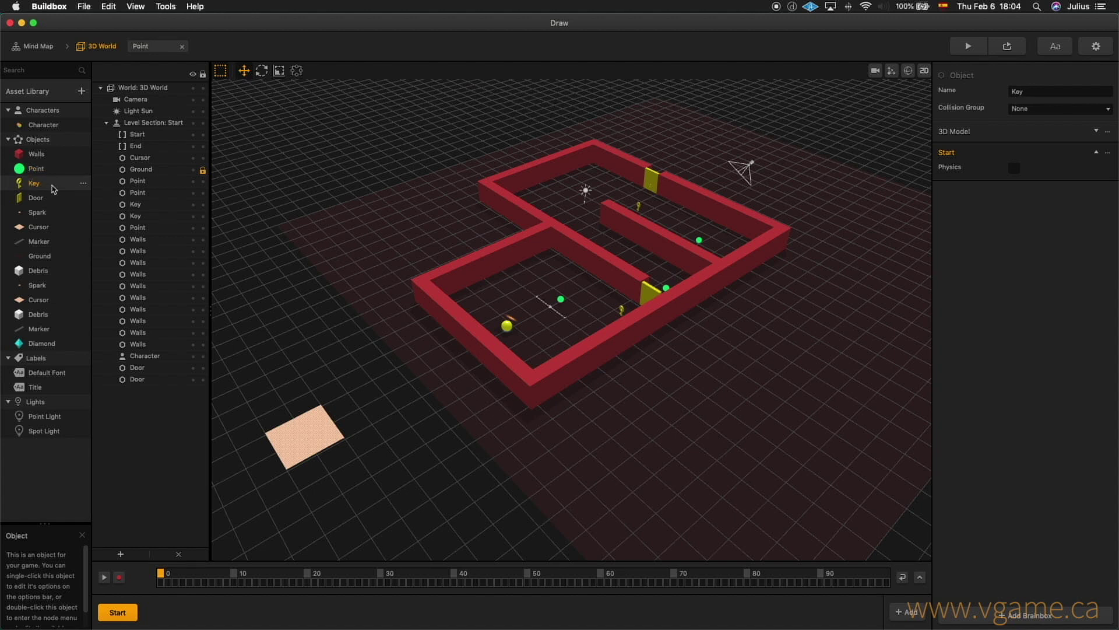
- Add a Sound node playing 5_Key.mp3 to the Key object's logic and launch the preview
double_click(39, 187)
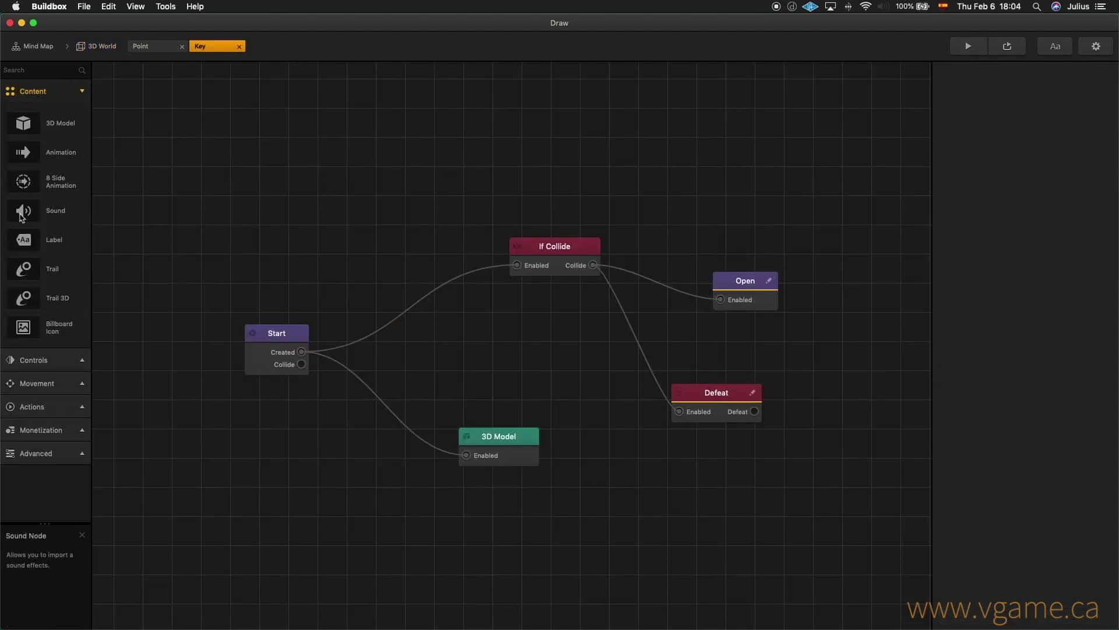
drag(439, 475, 538, 342)
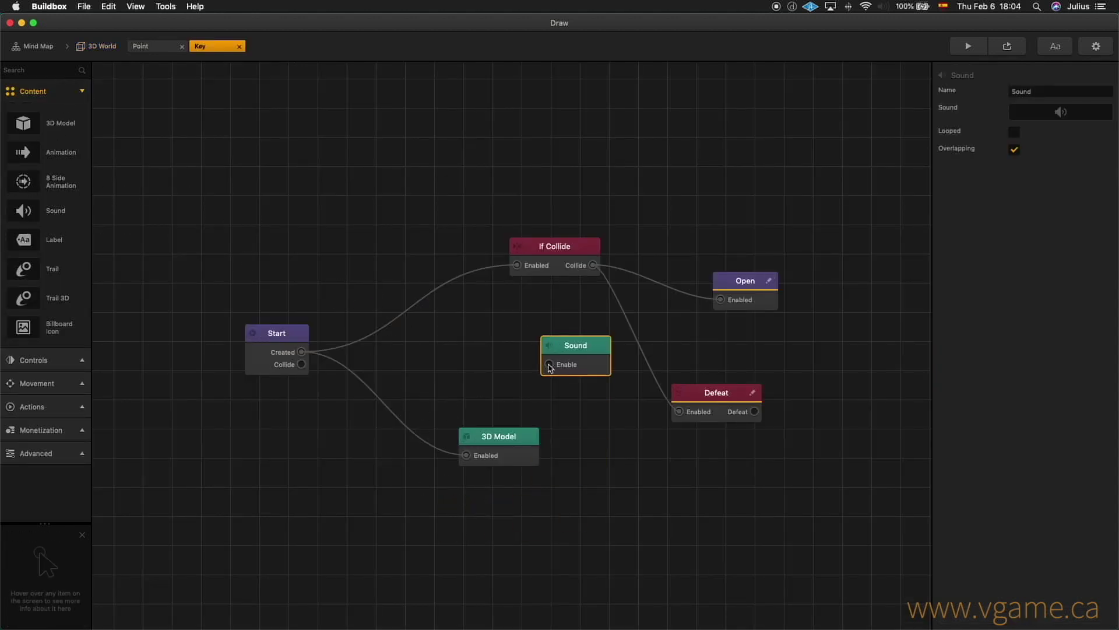
key(super+Tab)
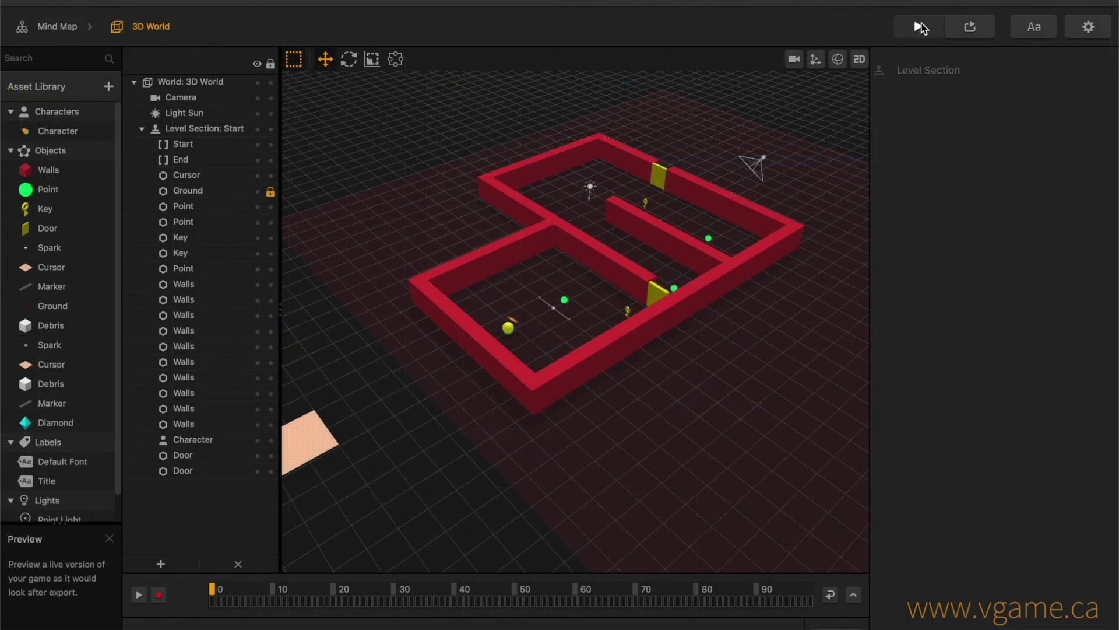
click(922, 27)
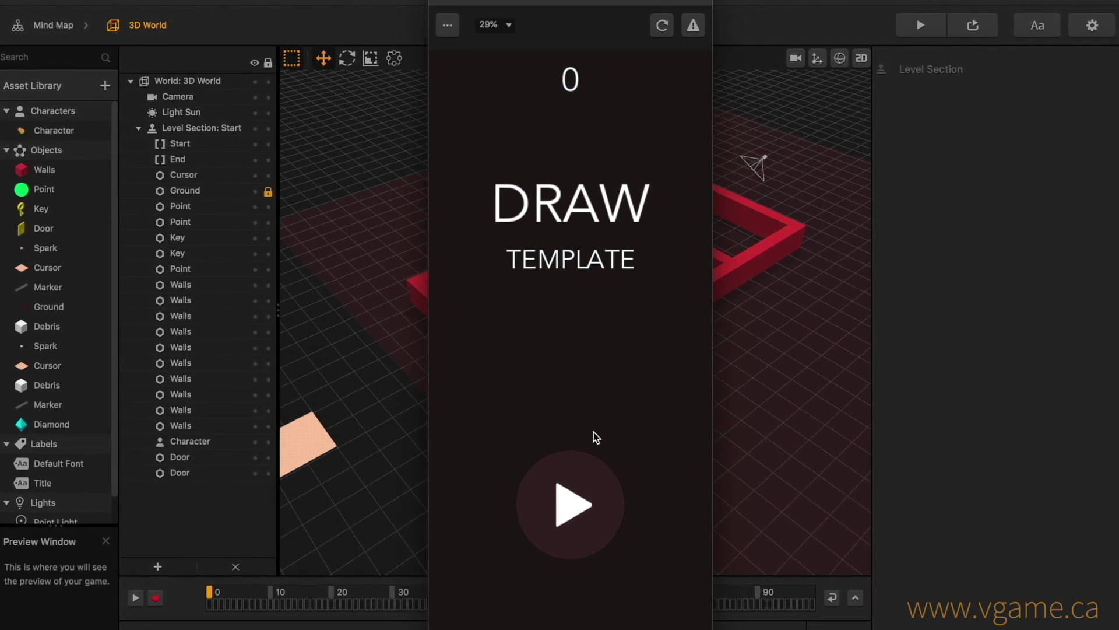
- Test-play the preview, steering the ball to collect a point until Game Over, then close it
click(571, 502)
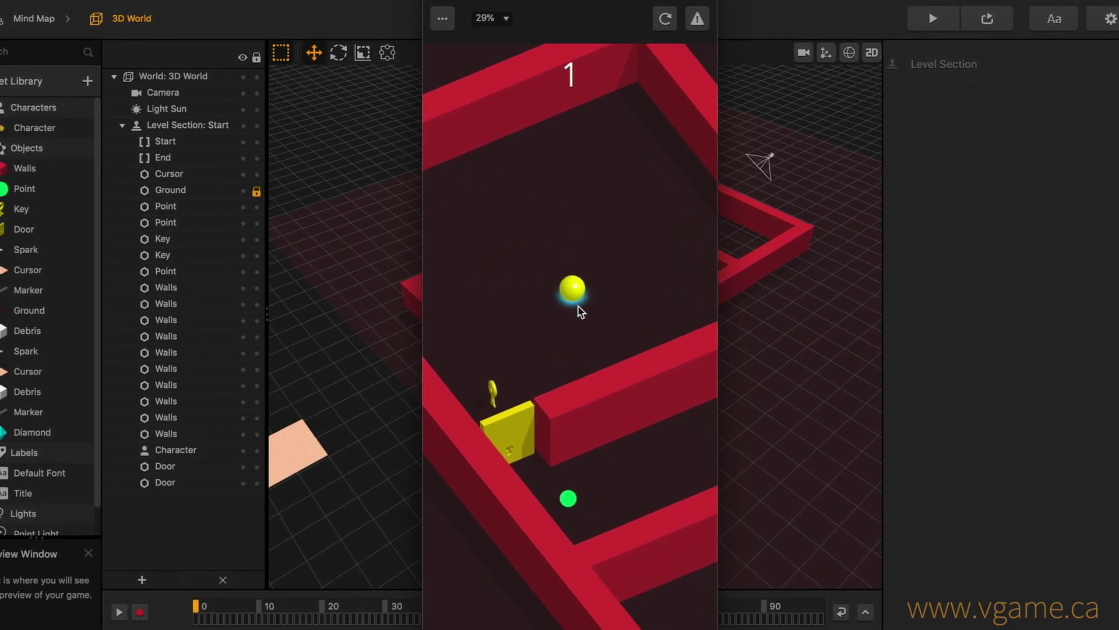
mouse_move(572, 305)
mouse_down()
mouse_move(542, 349)
mouse_move(554, 318)
mouse_move(546, 338)
mouse_move(585, 324)
mouse_move(582, 310)
mouse_move(610, 334)
mouse_up()
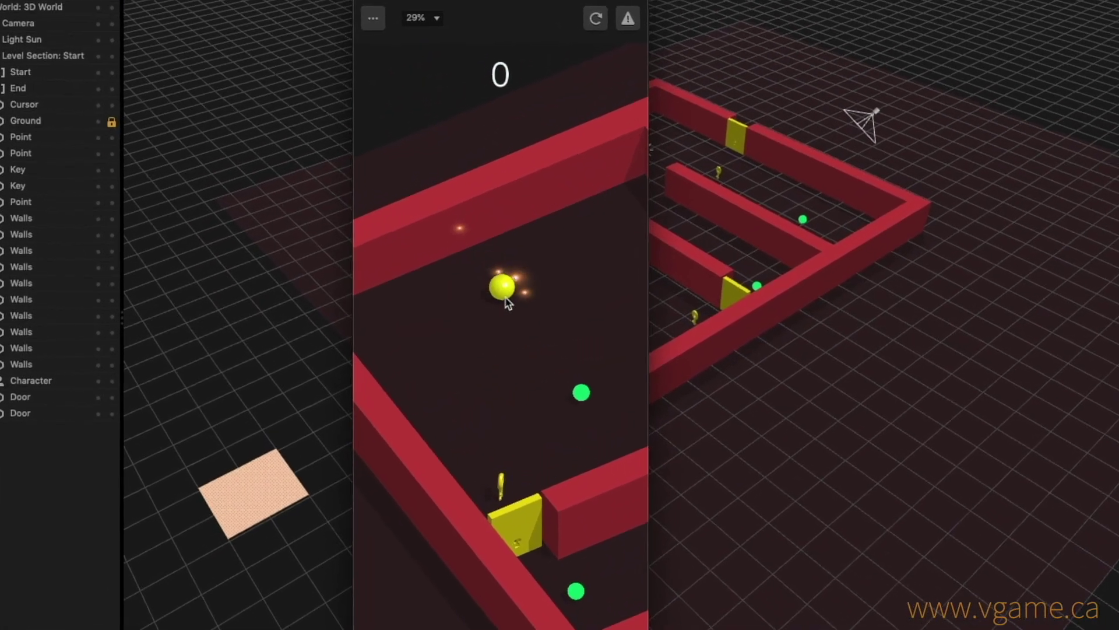
click(497, 310)
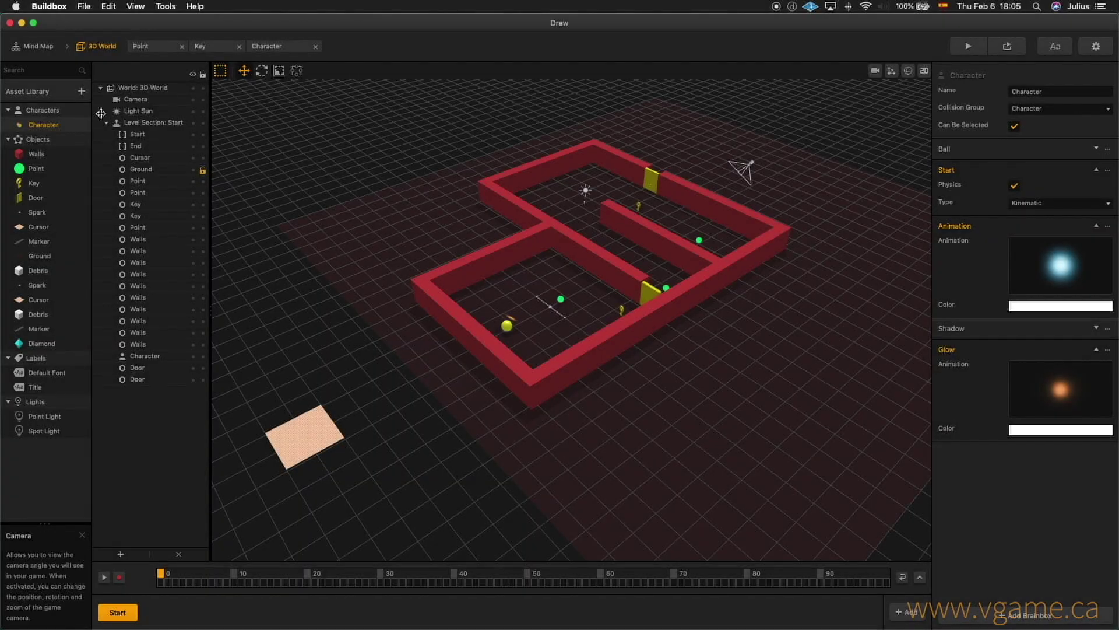
- In the Character logic, add a Sound node playing 7_Ball animation.mp3 on spawn
double_click(49, 126)
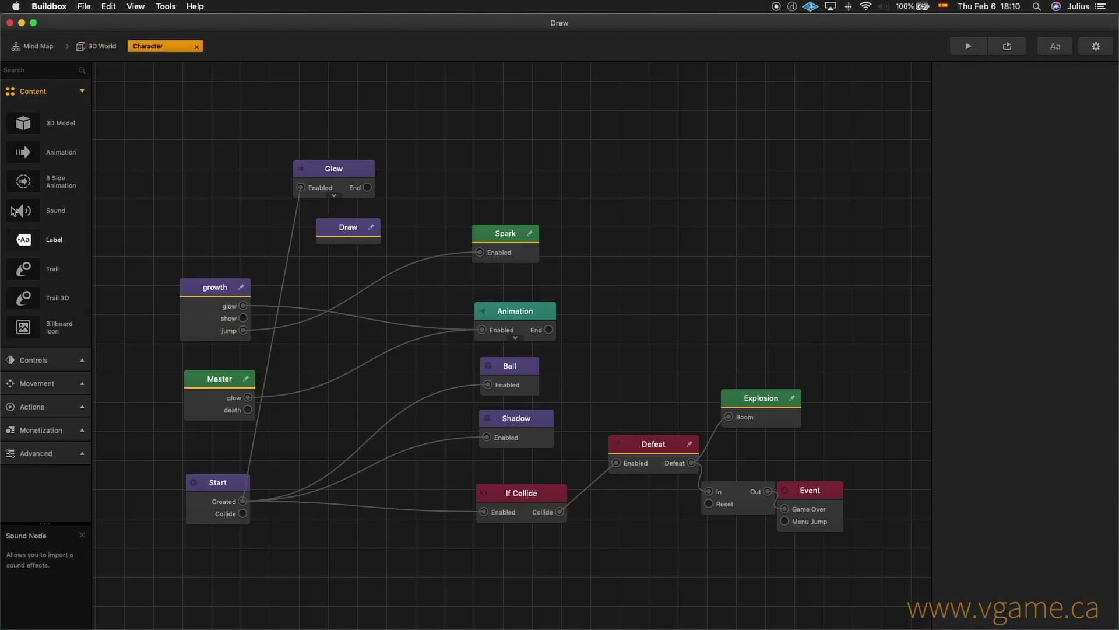
drag(14, 211, 277, 539)
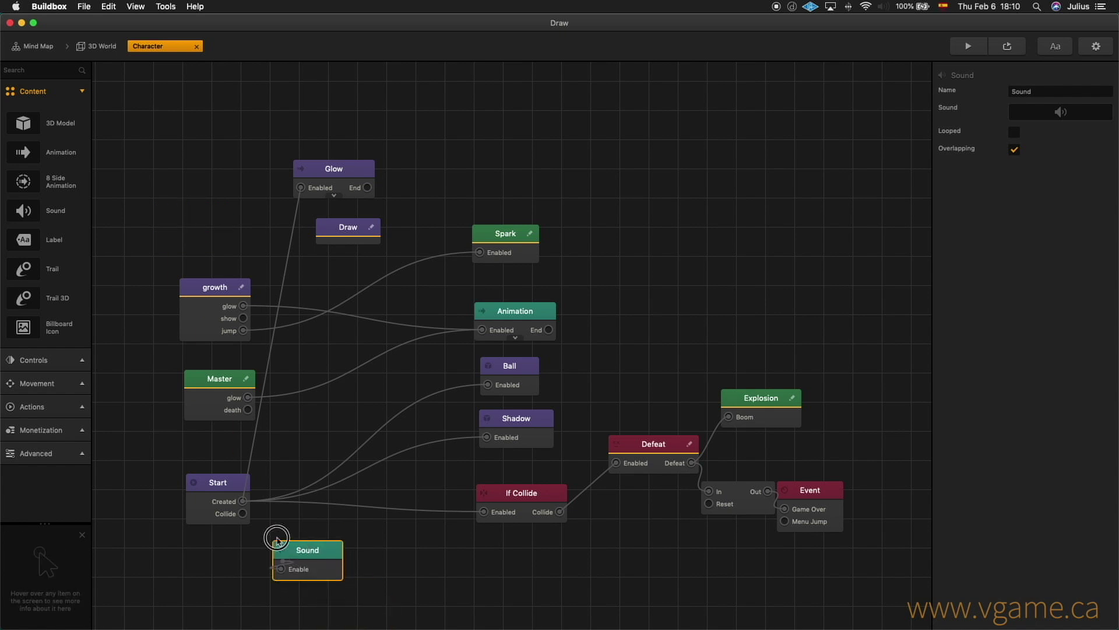
click(564, 215)
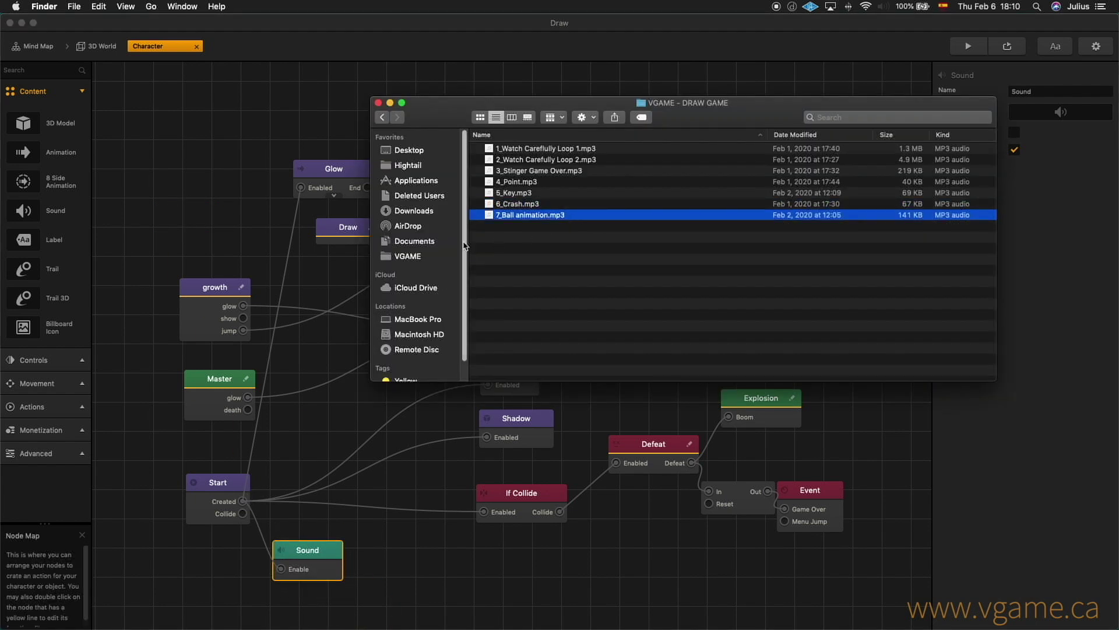
drag(489, 218, 1033, 108)
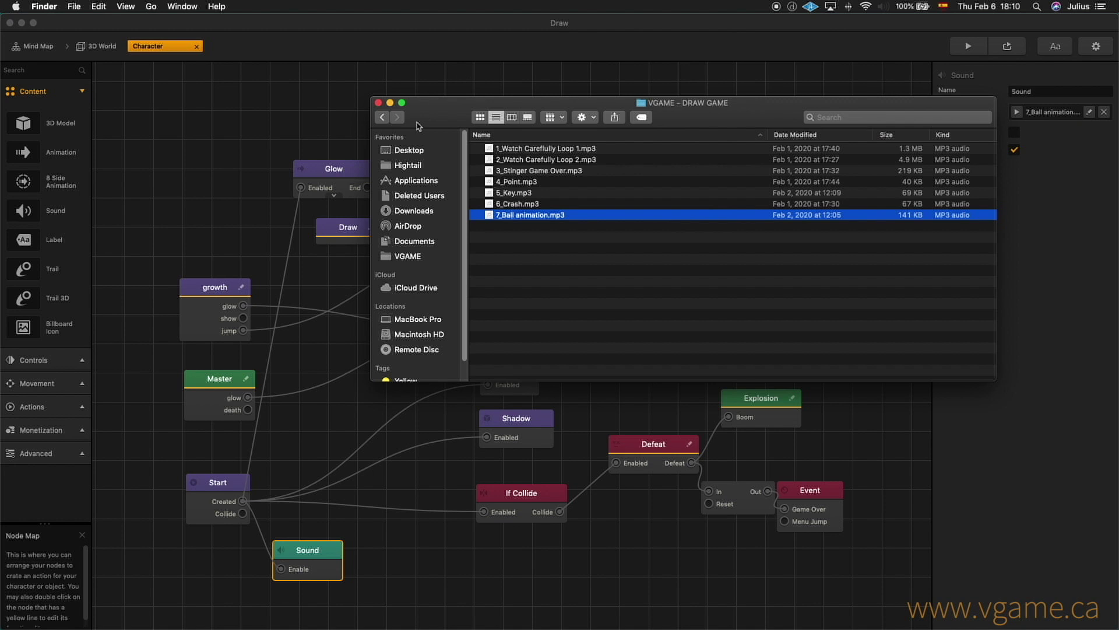
click(200, 312)
- Add a second Sound node with 6_Crash.mp3, wired to If Collide
drag(20, 215, 593, 563)
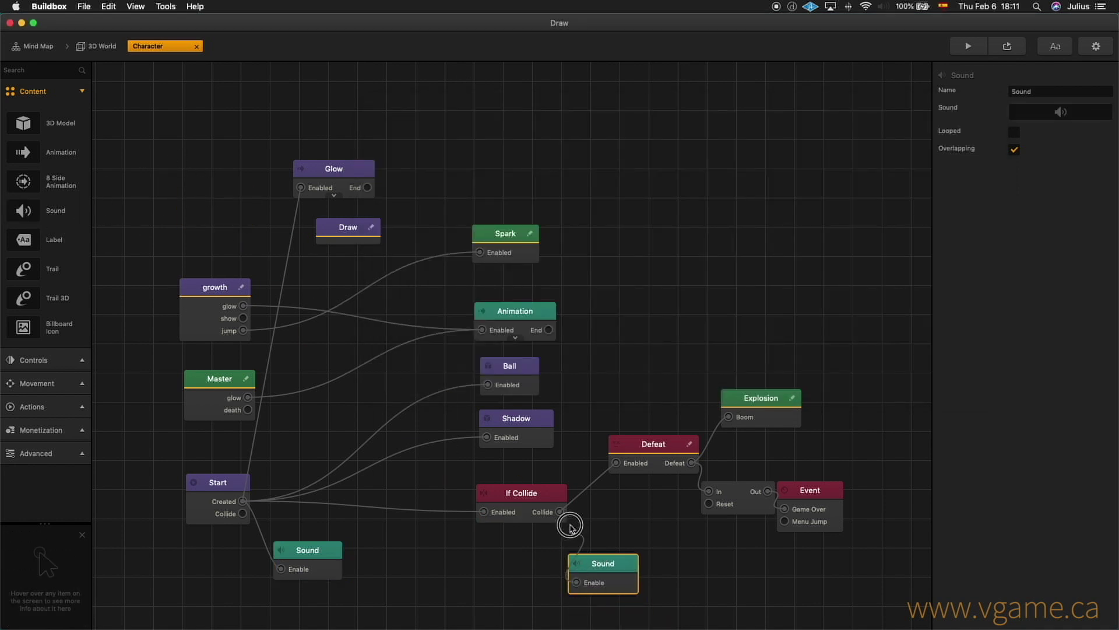
key(super+Tab)
click(308, 255)
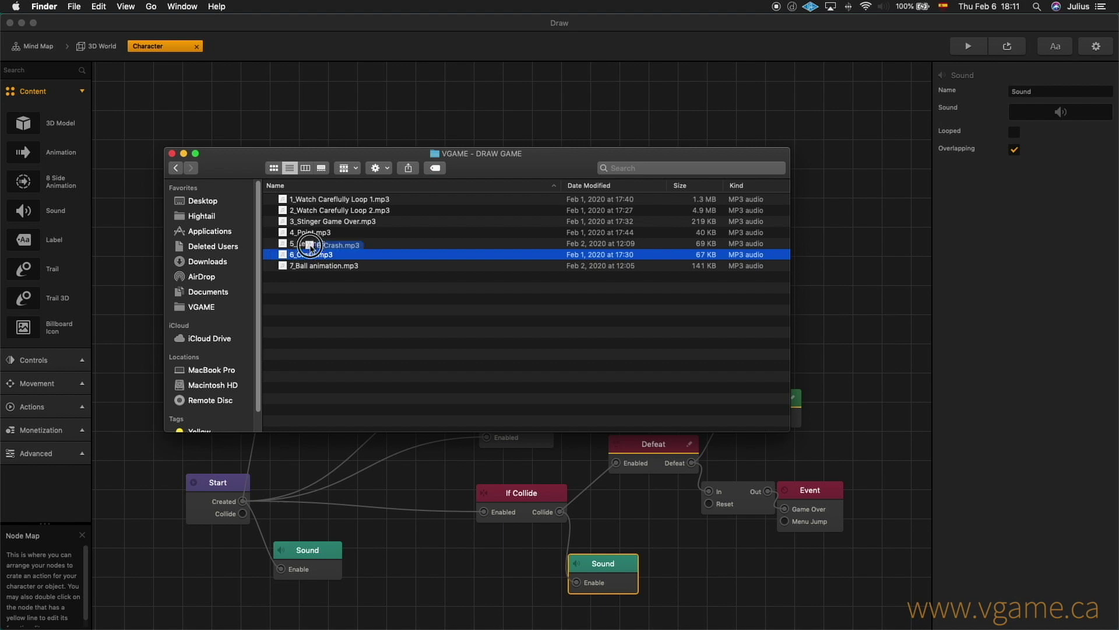
drag(310, 245, 1026, 114)
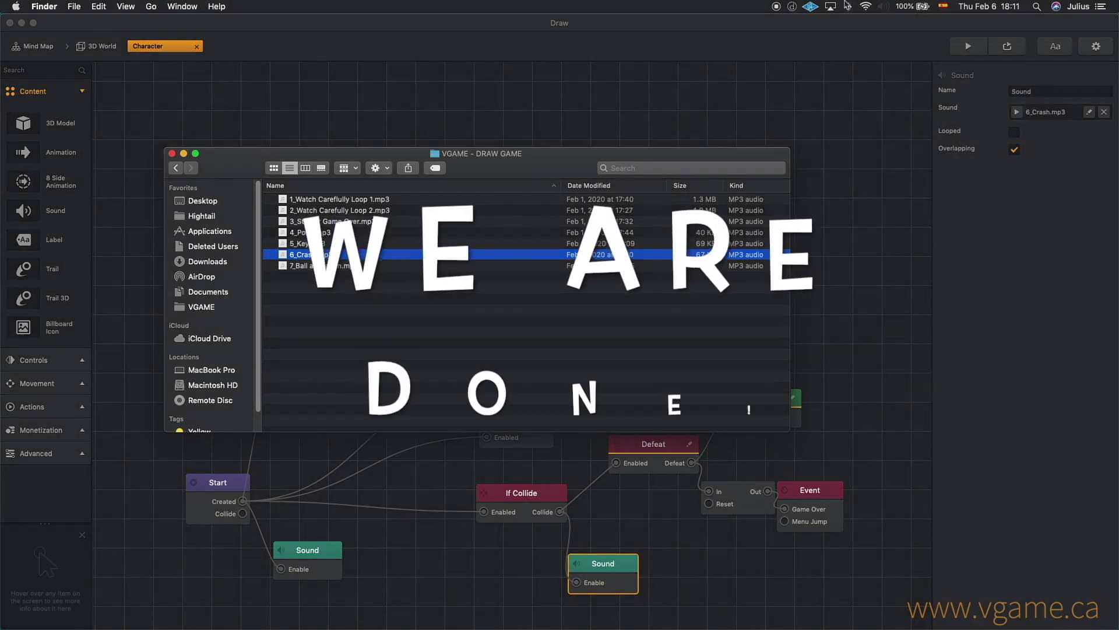
click(172, 154)
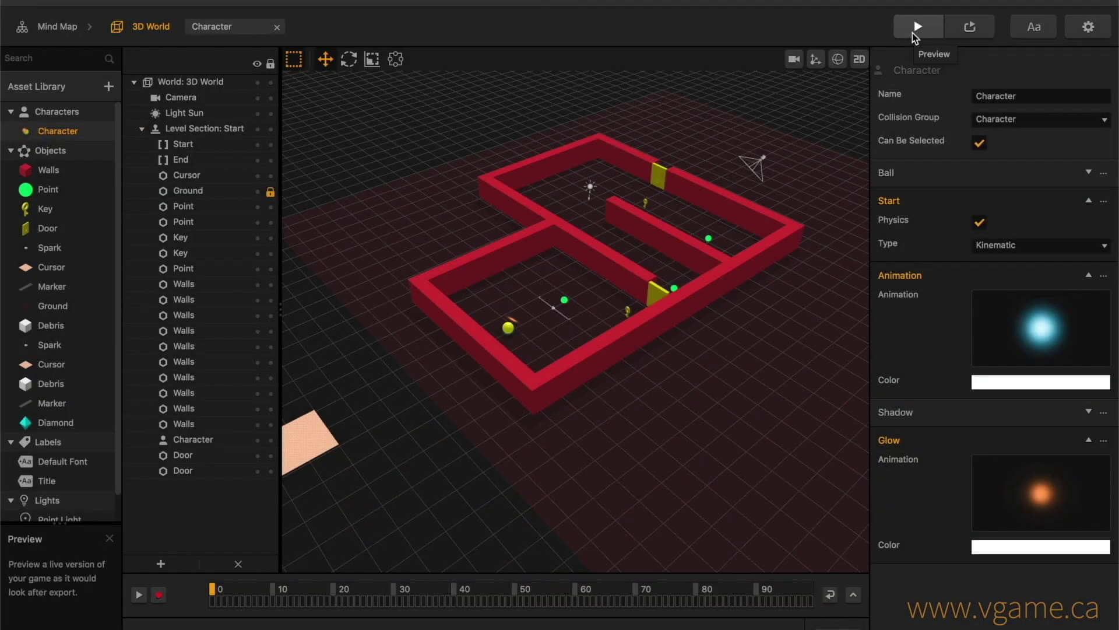
- Preview the game, collecting a point and steering the ball toward the door until it crashes
click(913, 34)
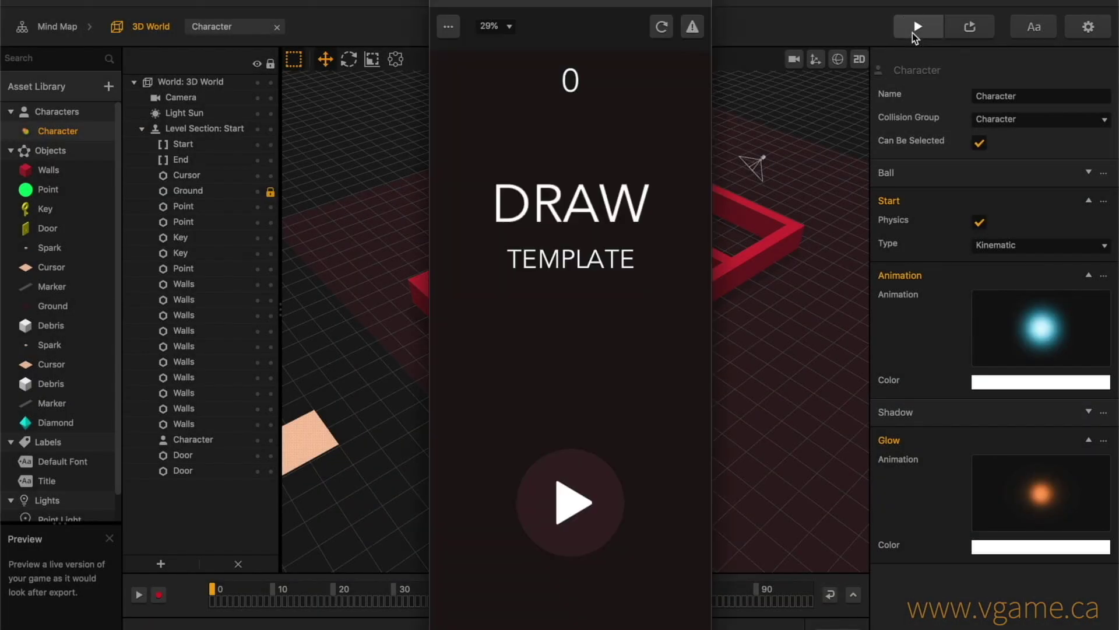
click(572, 496)
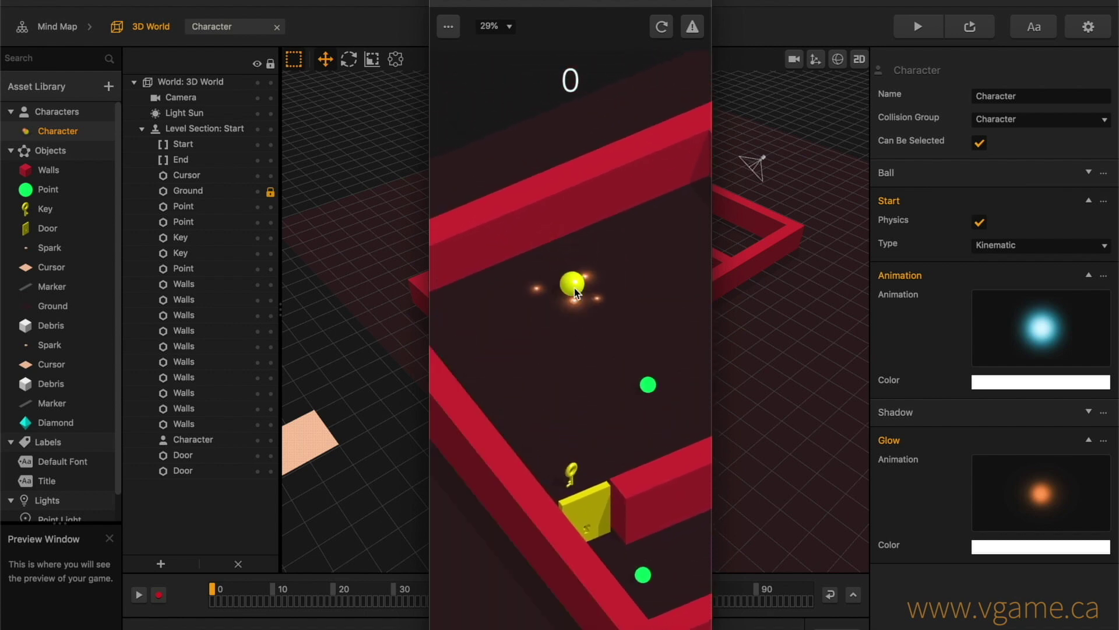
mouse_move(574, 290)
mouse_down()
mouse_move(610, 340)
mouse_move(544, 350)
mouse_up()
mouse_move(572, 298)
mouse_down()
mouse_move(508, 374)
mouse_move(576, 291)
mouse_move(579, 327)
mouse_move(599, 312)
mouse_move(612, 252)
mouse_move(590, 269)
mouse_move(582, 219)
mouse_up()
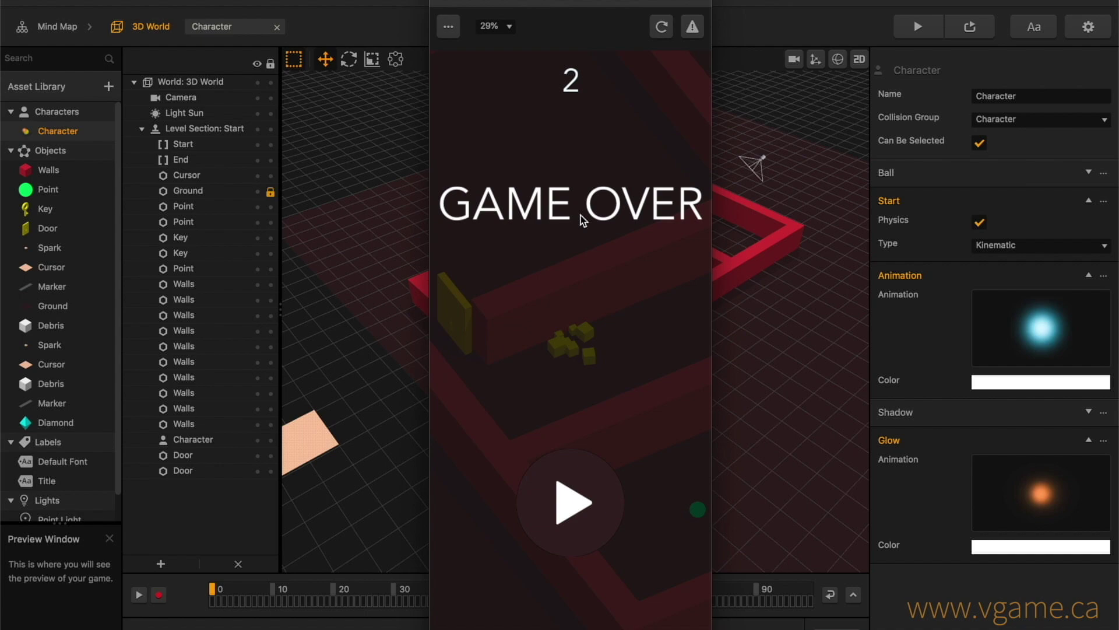
- Restart the run and guide the ball through the maze past the door, reaching a score of 2
click(917, 27)
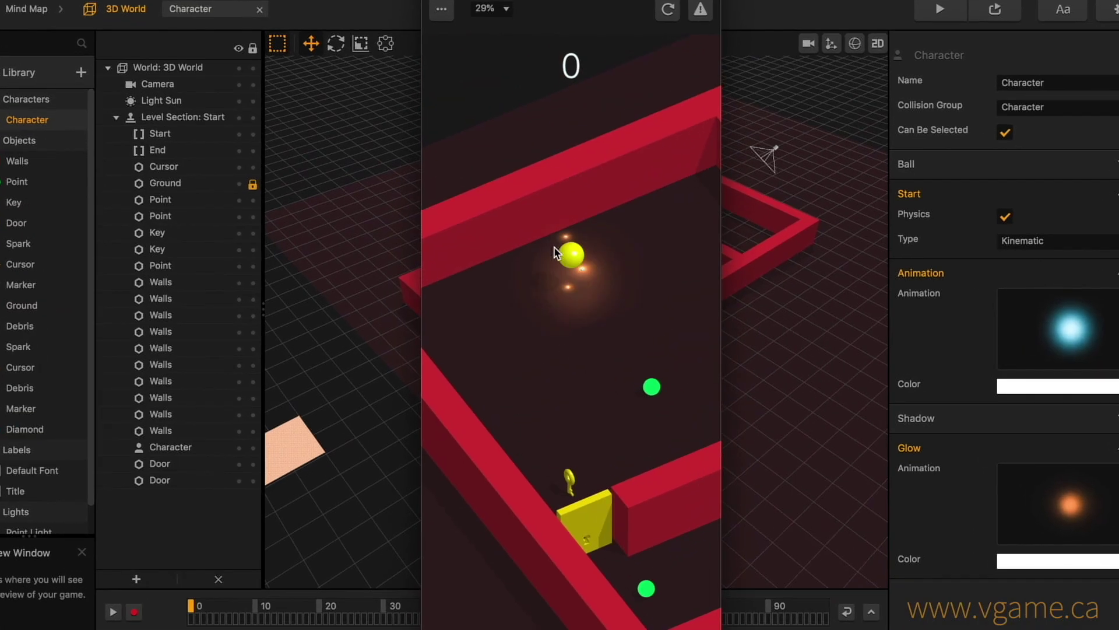
mouse_move(578, 274)
mouse_down()
mouse_move(616, 345)
mouse_move(590, 345)
mouse_up()
mouse_move(397, 356)
mouse_down()
mouse_move(307, 391)
mouse_move(342, 365)
mouse_up()
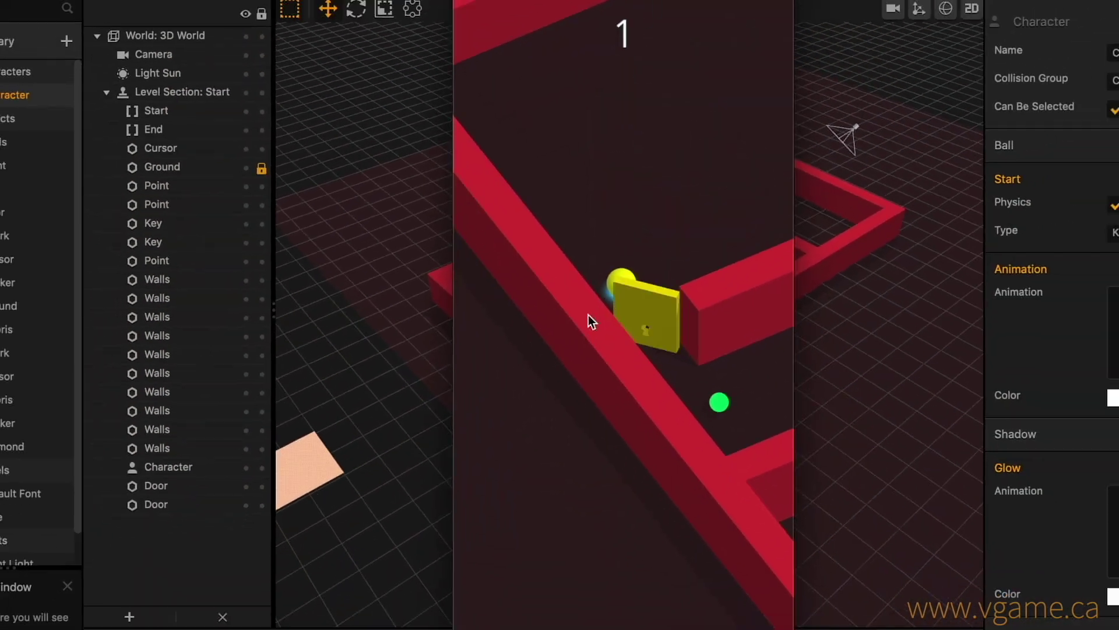
mouse_move(589, 314)
mouse_down()
mouse_move(647, 323)
mouse_move(647, 338)
mouse_move(660, 321)
mouse_move(610, 282)
mouse_move(664, 256)
mouse_move(659, 320)
mouse_move(593, 417)
mouse_move(532, 417)
mouse_move(515, 362)
mouse_move(504, 372)
mouse_up()
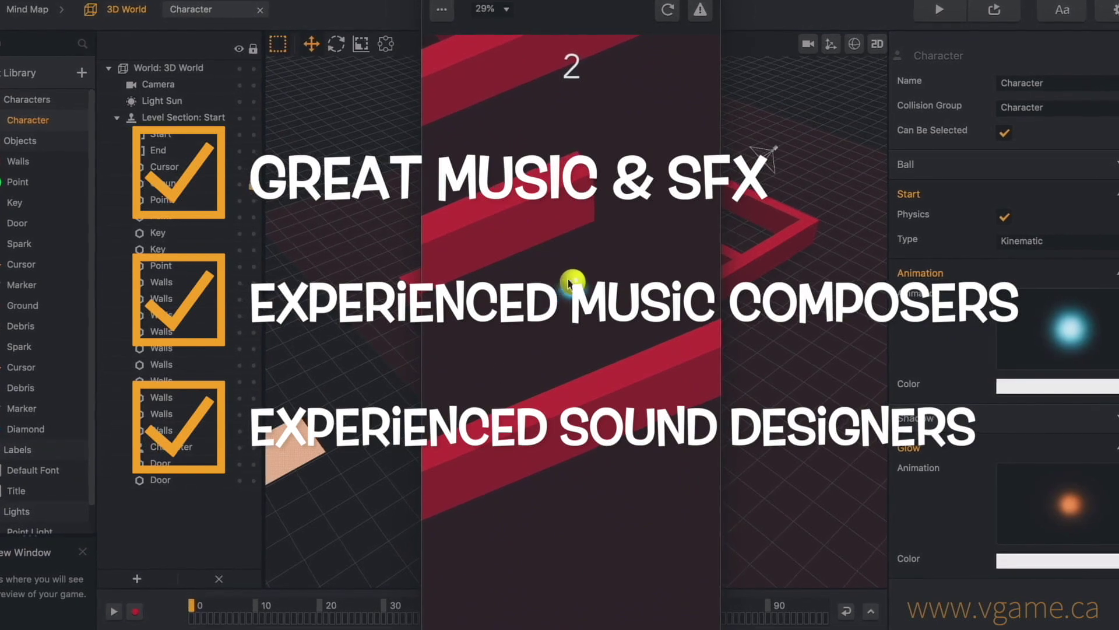
- Keep steering the ball through the level to raise the score to 3
mouse_move(565, 285)
mouse_down()
mouse_move(507, 352)
mouse_move(490, 330)
mouse_move(583, 274)
mouse_up()
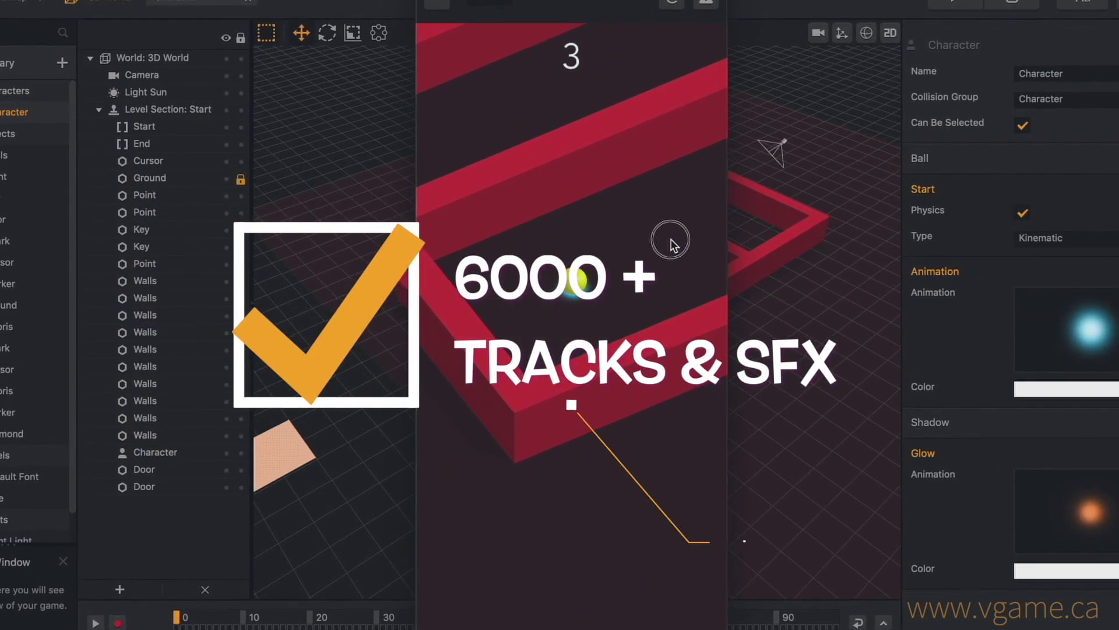
mouse_move(671, 239)
mouse_down()
mouse_move(642, 342)
mouse_move(616, 373)
mouse_move(669, 213)
mouse_up()
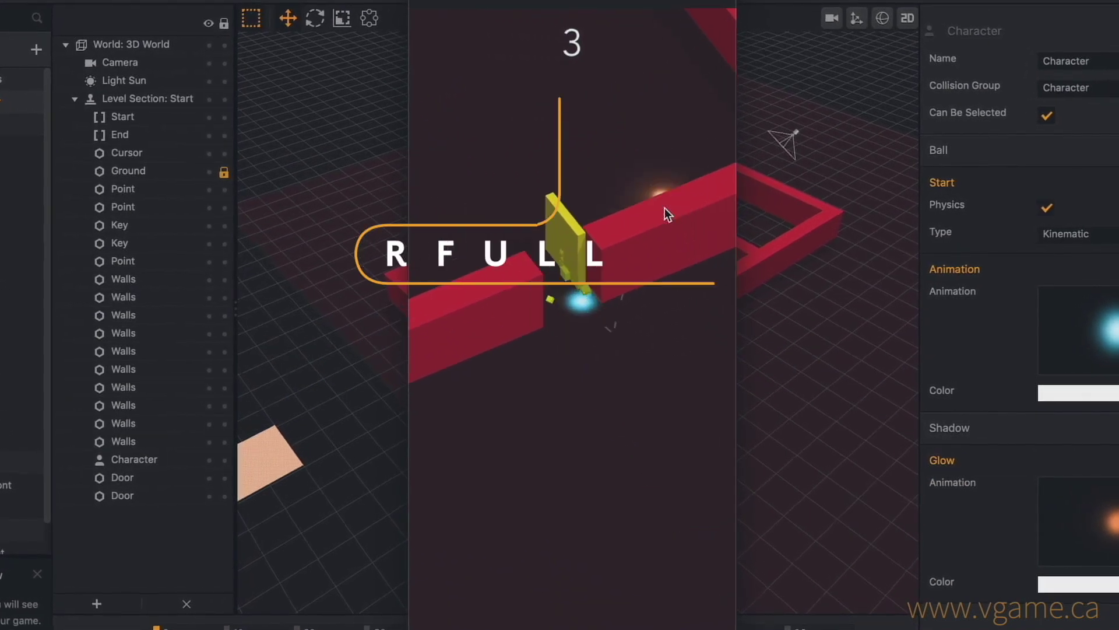